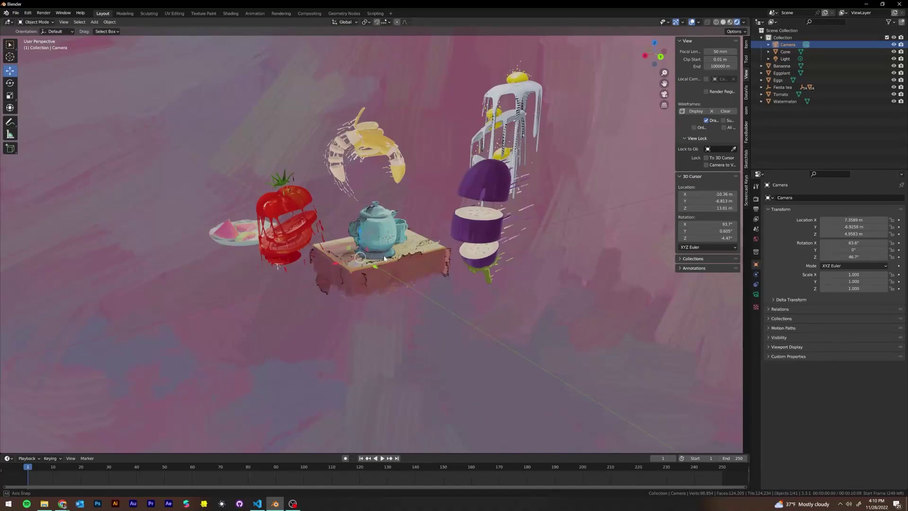
Orbit the viewport around the floating food until the eggs sit on the left.
{"action": "middle_click_drag", "start_coordinate": [384, 258], "coordinate": [434, 264]}
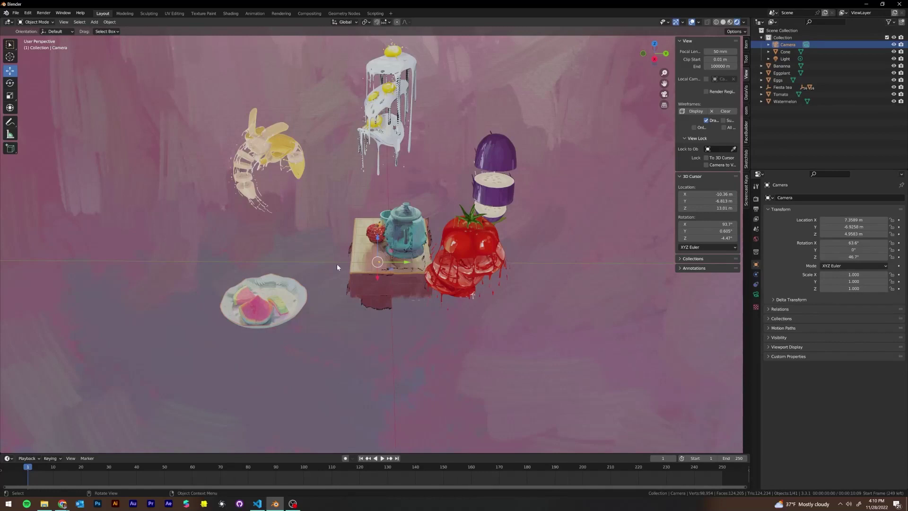
{"action": "middle_click_drag", "start_coordinate": [201, 261], "coordinate": [260, 261]}
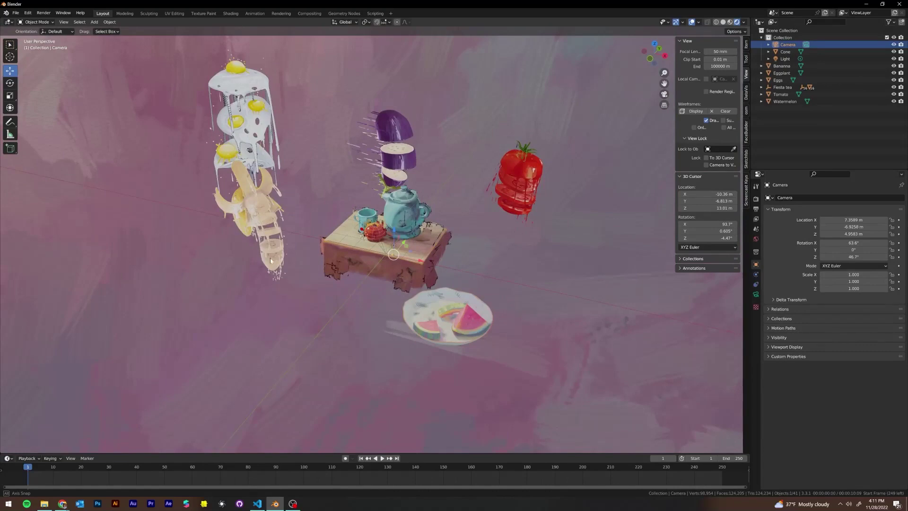
{"action": "middle_click_drag", "start_coordinate": [270, 261], "coordinate": [388, 269]}
{"action": "middle_click_drag", "start_coordinate": [620, 254], "coordinate": [497, 245]}
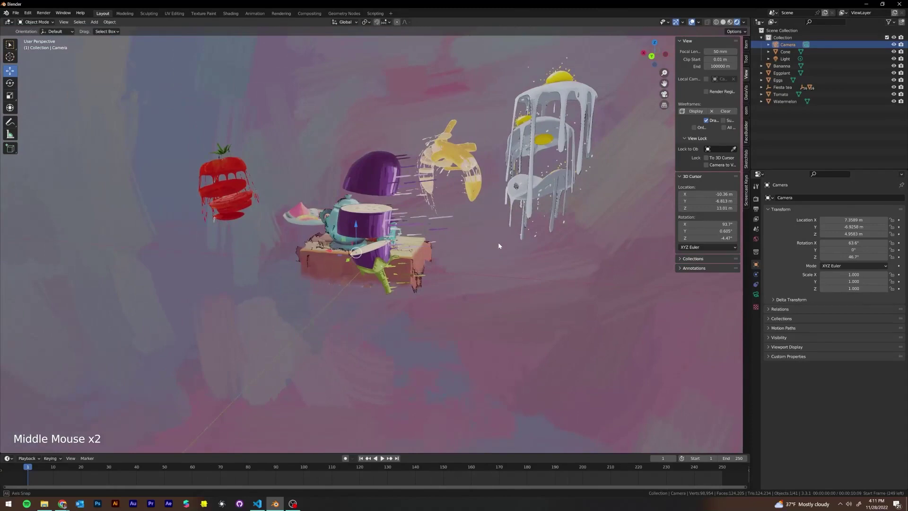
{"action": "middle_click_drag", "start_coordinate": [499, 243], "coordinate": [416, 265]}
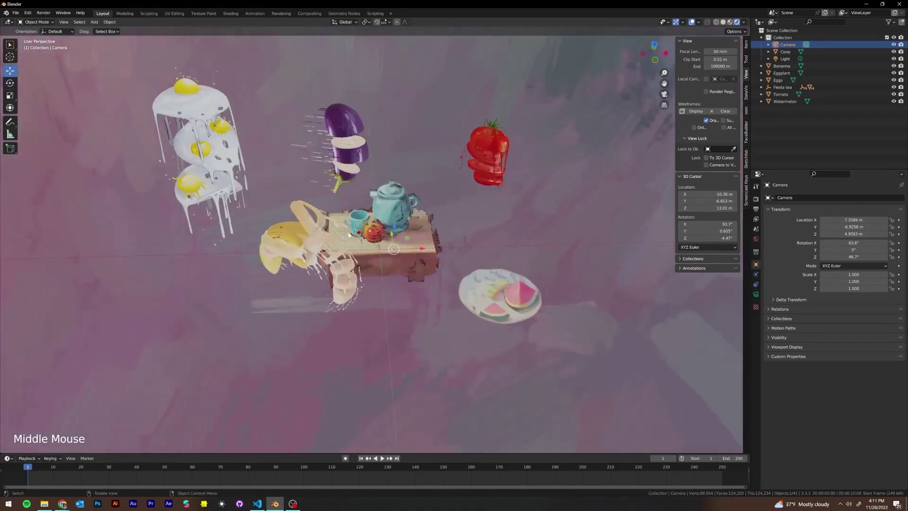
Look through the File > Export formats and dismiss the menu without exporting.
{"action": "left_click", "coordinate": [16, 13]}
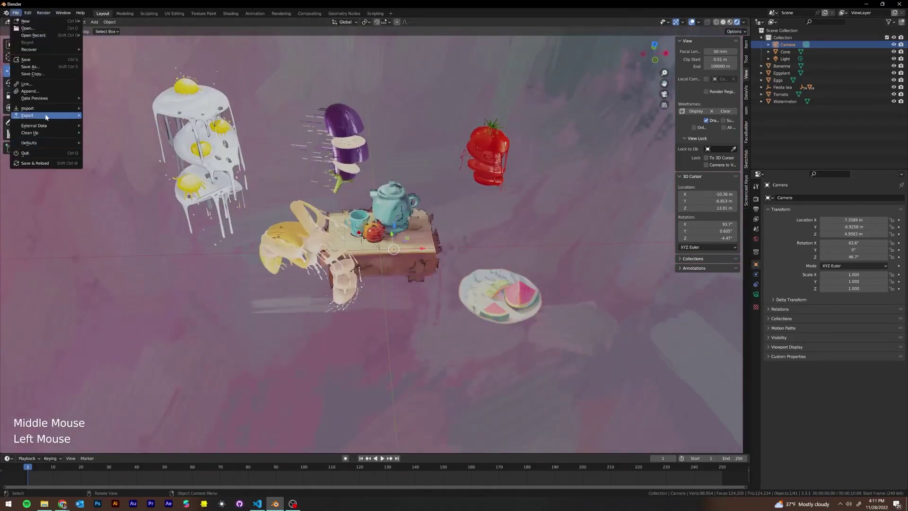
{"action": "mouse_move", "coordinate": [52, 115]}
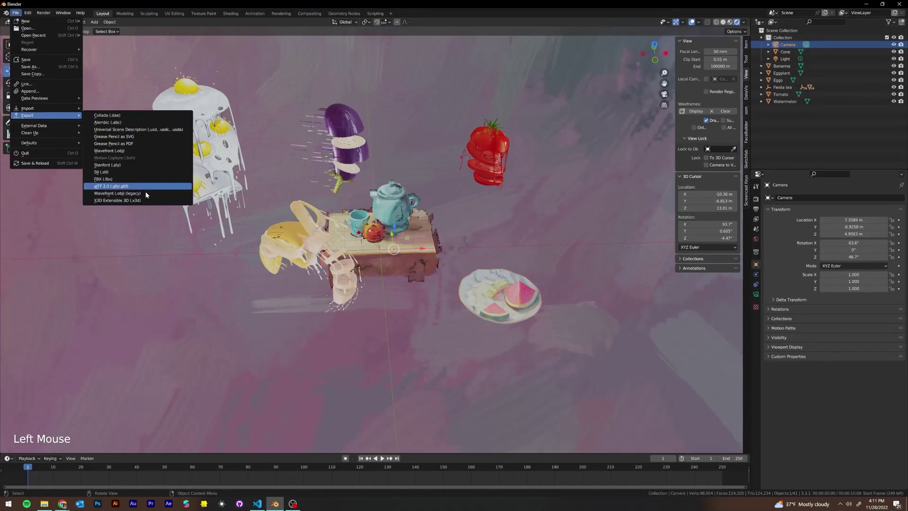
{"action": "key", "text": "Escape"}
Orbit the view over the scene from above and back to the earlier angle.
{"action": "middle_click_drag", "start_coordinate": [159, 177], "coordinate": [422, 194]}
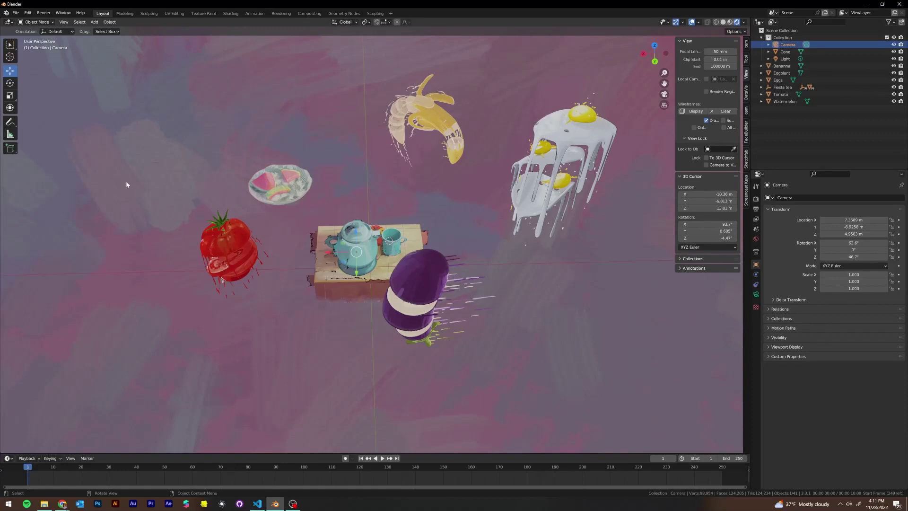
{"action": "middle_click_drag", "start_coordinate": [126, 184], "coordinate": [156, 187]}
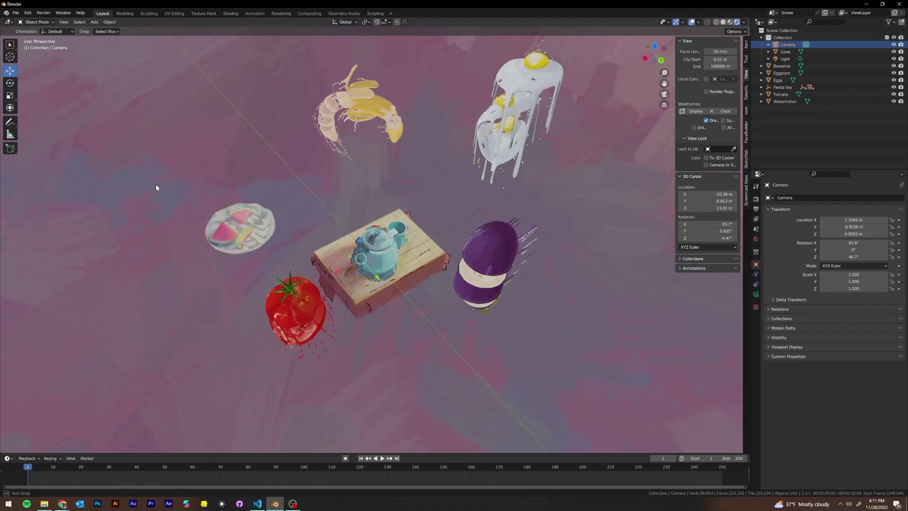
{"action": "middle_click_drag", "start_coordinate": [156, 187], "coordinate": [215, 190]}
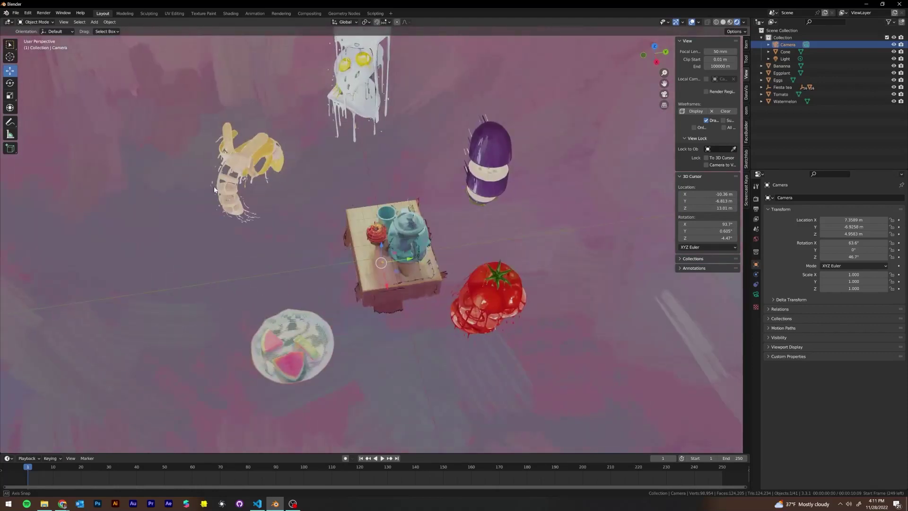
{"action": "middle_click_drag", "start_coordinate": [214, 189], "coordinate": [223, 173]}
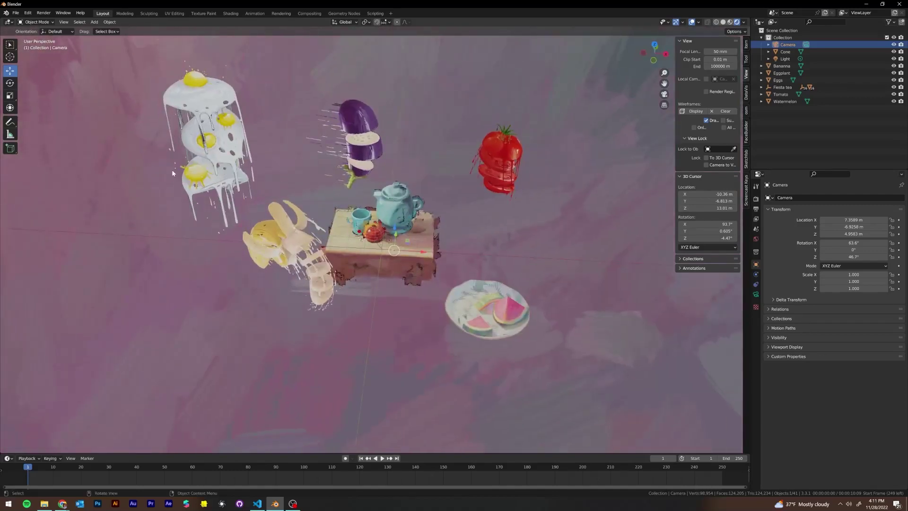
{"action": "middle_click_drag", "start_coordinate": [194, 174], "coordinate": [206, 174]}
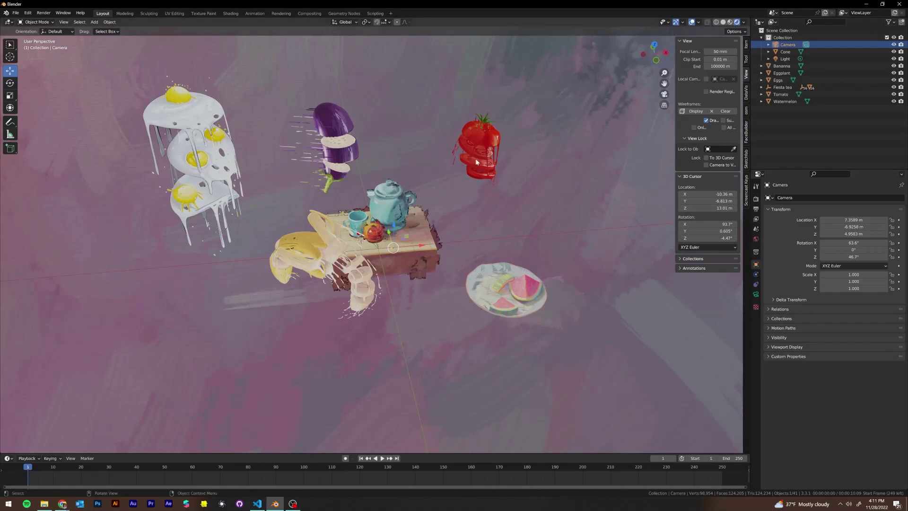
Show Scene properties with NWR :: Entities collapsed and NWR :: Project expanded.
{"action": "left_click", "coordinate": [756, 229]}
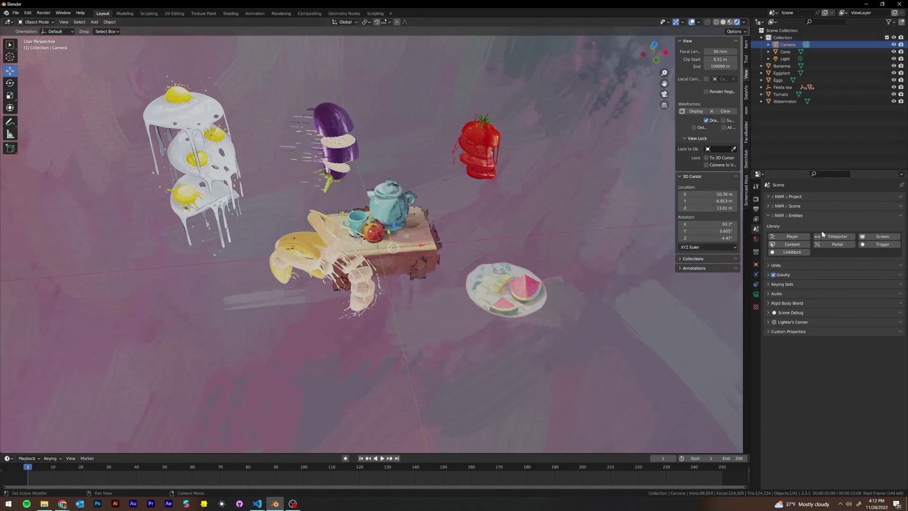
{"action": "left_click", "coordinate": [771, 216]}
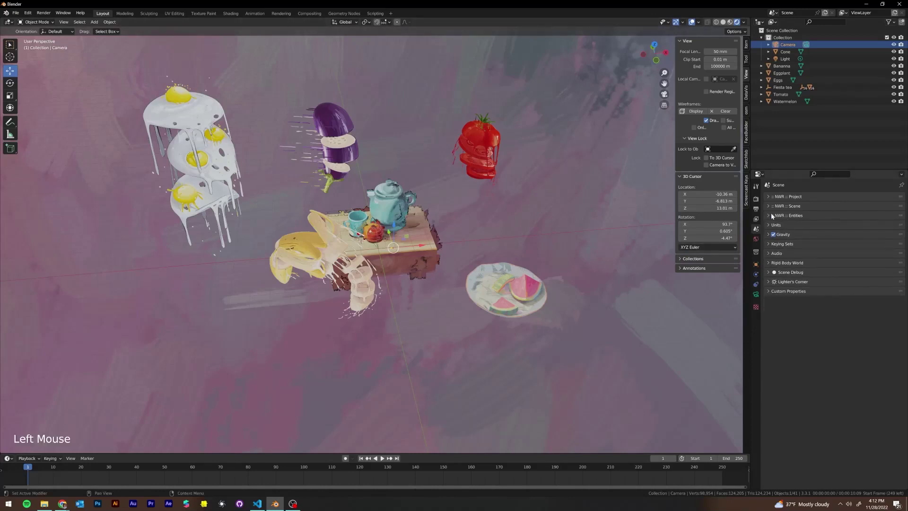
{"action": "left_click", "coordinate": [768, 197]}
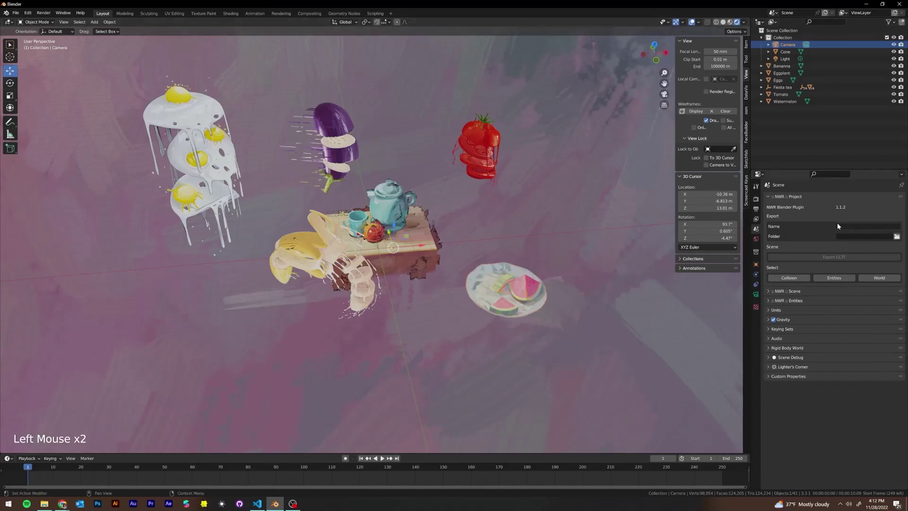
{"action": "middle_click_drag", "start_coordinate": [534, 228], "coordinate": [350, 207]}
{"action": "scroll", "coordinate": [337, 210], "scroll_direction": "down", "scroll_amount": 2}
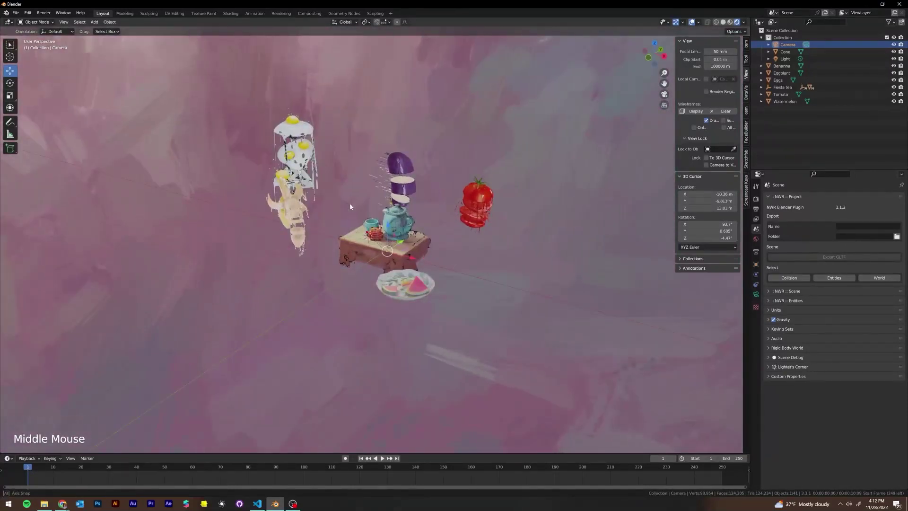
Set the NWR project Export Name to artisticFood.
{"action": "left_click", "coordinate": [876, 225]}
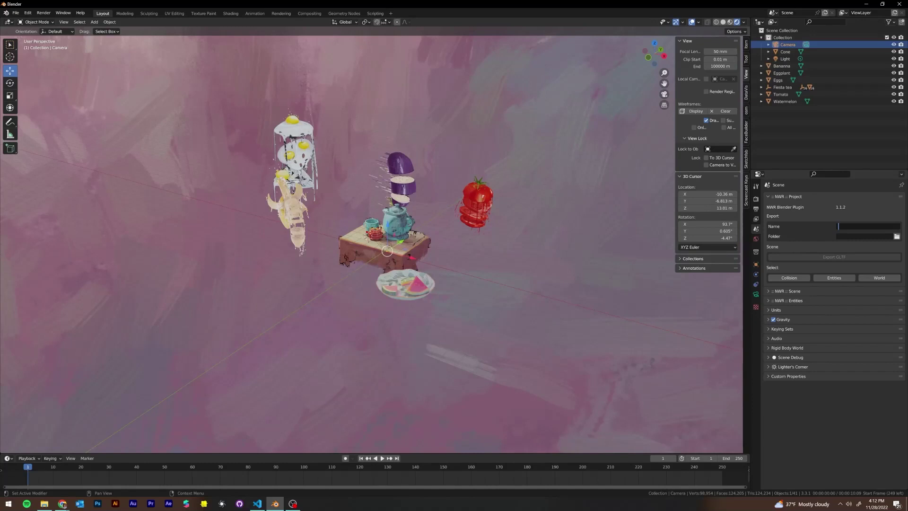
{"action": "type", "text": "artsit"}
{"action": "key", "text": "BackSpace"}
{"action": "type", "text": "ticFood"}
{"action": "key", "text": "Return"}
Create a new artisticFruit folder under World Building in the folder browser and open it.
{"action": "left_click", "coordinate": [897, 236]}
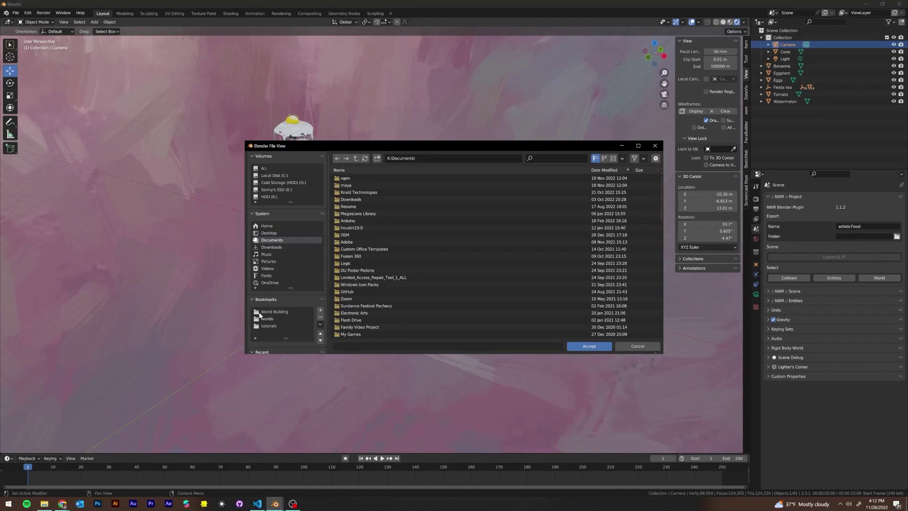
{"action": "scroll", "coordinate": [294, 270], "scroll_direction": "down", "scroll_amount": 4}
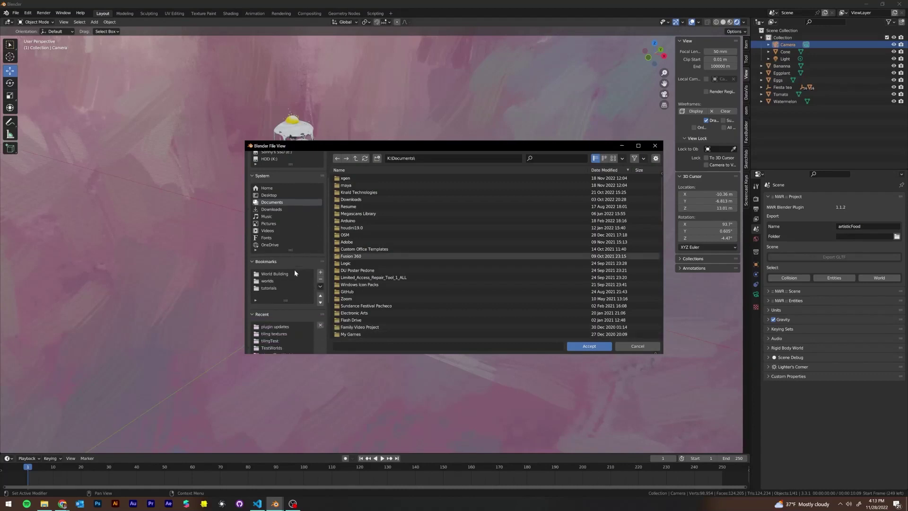
{"action": "left_click", "coordinate": [257, 266]}
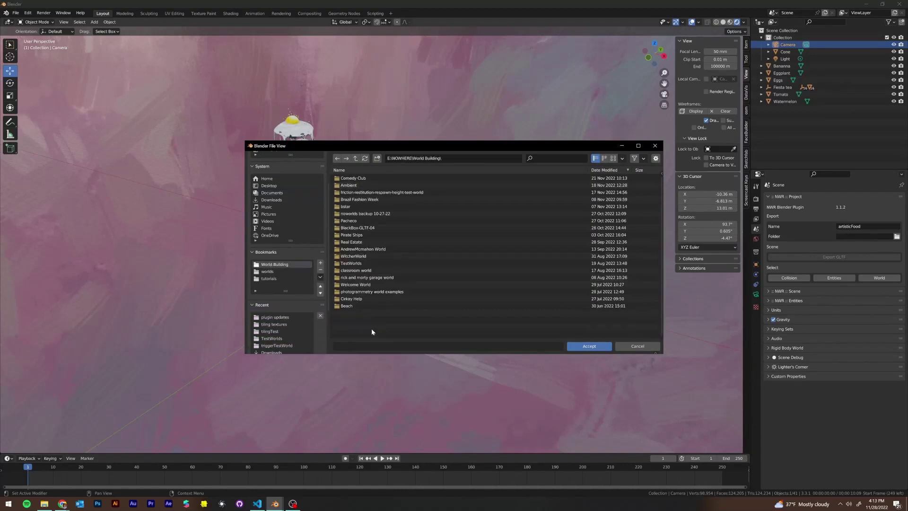
{"action": "right_click", "coordinate": [360, 326]}
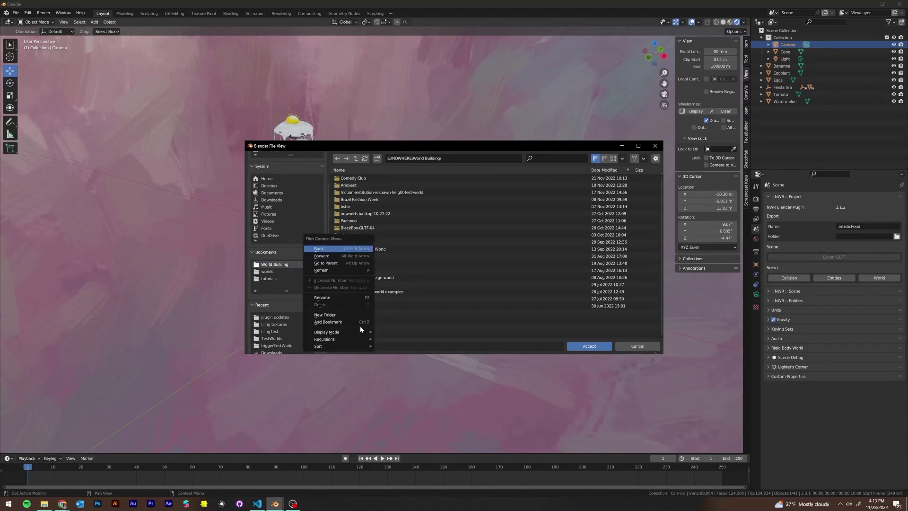
{"action": "left_click", "coordinate": [333, 313]}
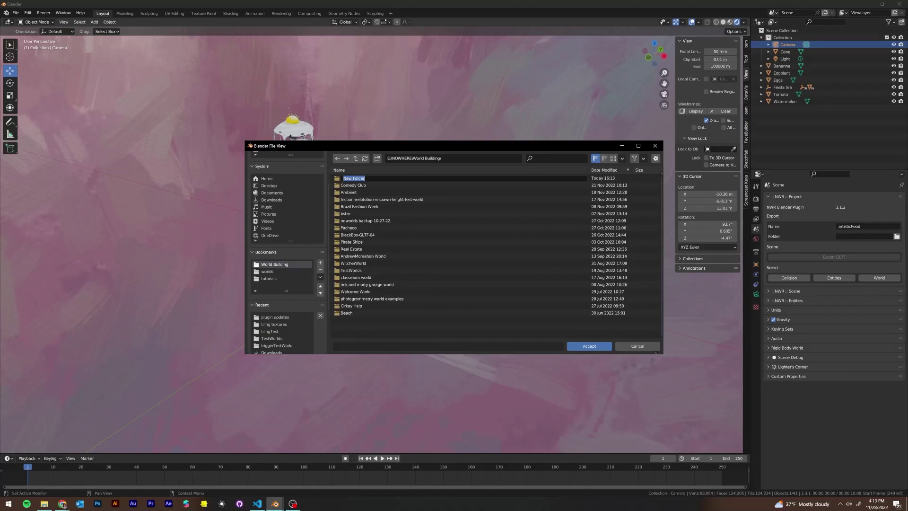
{"action": "type", "text": "a"}
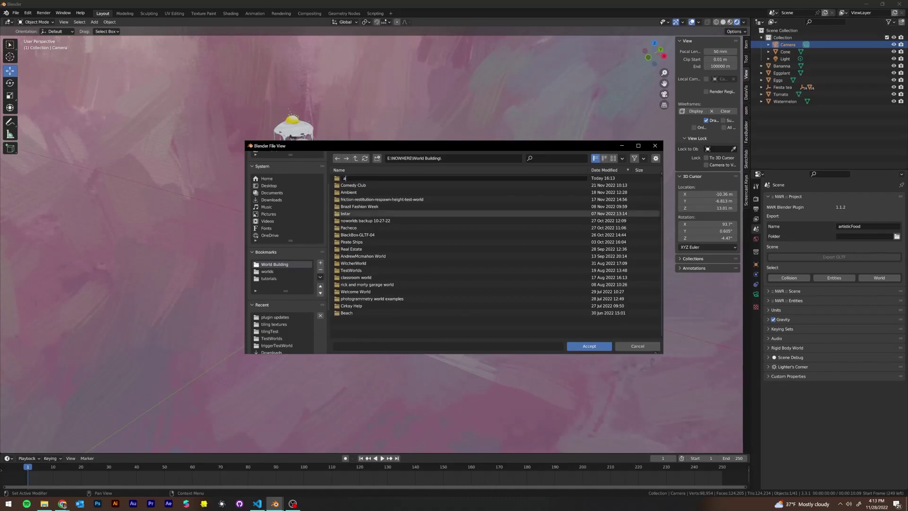
{"action": "type", "text": "rtisticFrui"}
{"action": "key", "text": "Return"}
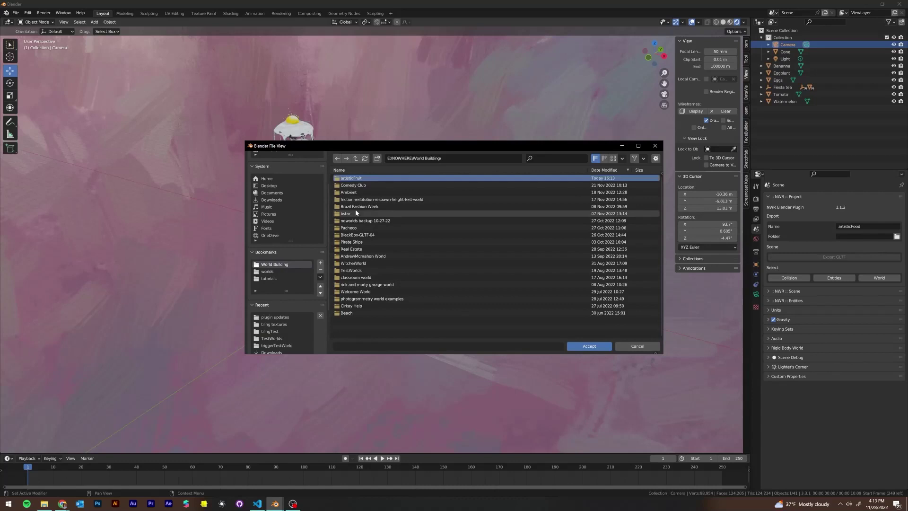
{"action": "double_click", "coordinate": [387, 185]}
{"action": "key", "text": "BackSpace"}
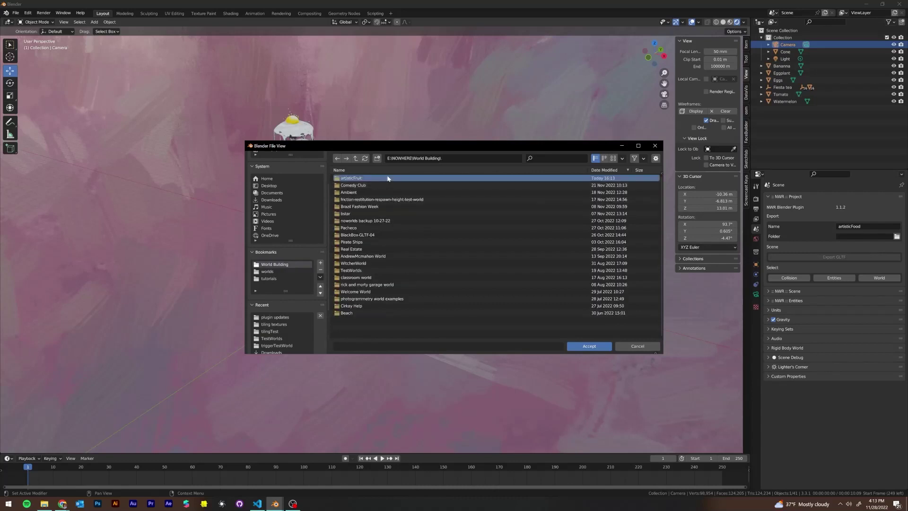
{"action": "double_click", "coordinate": [386, 178]}
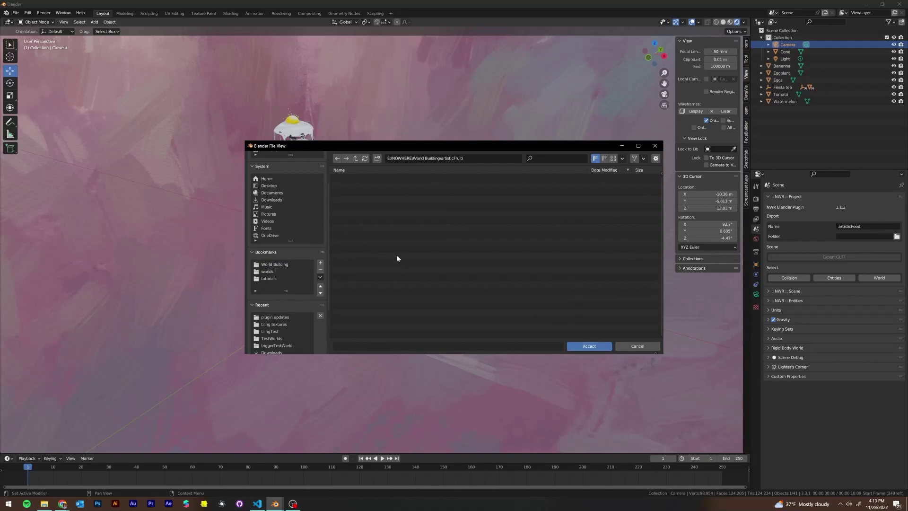
Create an export subfolder inside artisticFruit and open it.
{"action": "right_click", "coordinate": [406, 218]}
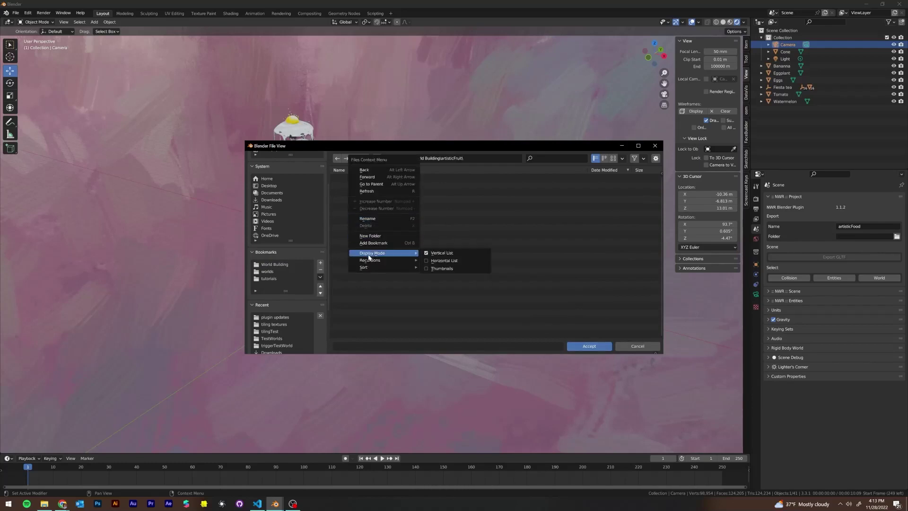
{"action": "left_click", "coordinate": [371, 236]}
{"action": "type", "text": "export"}
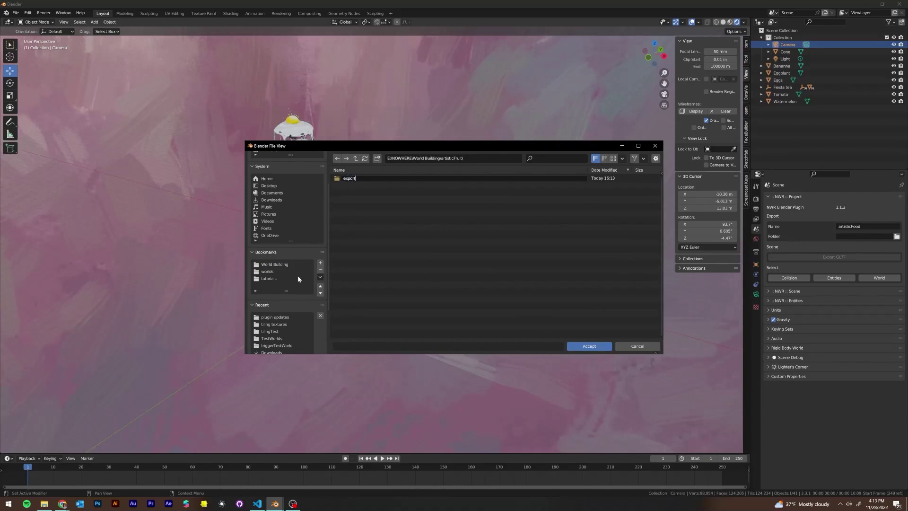
{"action": "key", "text": "Return"}
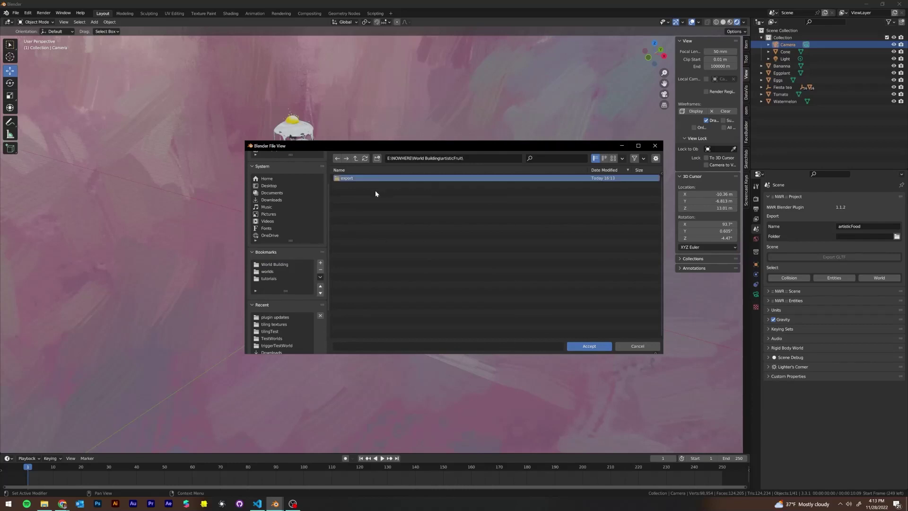
{"action": "double_click", "coordinate": [345, 178]}
Accept the export folder, then save the scene as artisticFruit.blend in World Building\artisticFruit.
{"action": "left_click", "coordinate": [588, 346]}
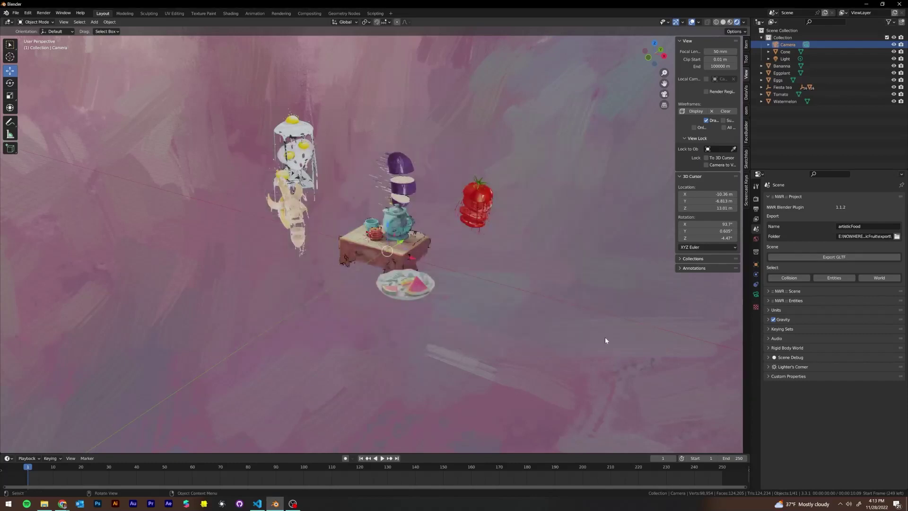
{"action": "left_click", "coordinate": [15, 13]}
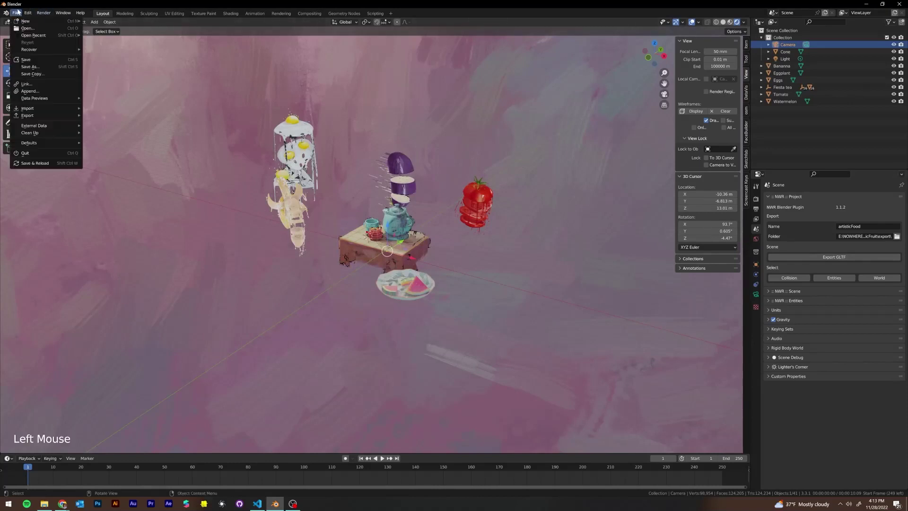
{"action": "left_click", "coordinate": [26, 60]}
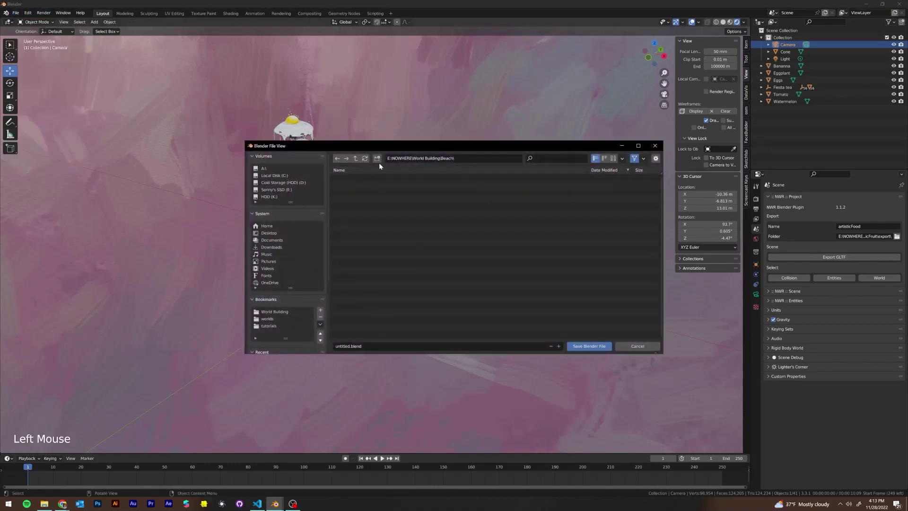
{"action": "left_click", "coordinate": [356, 158]}
{"action": "left_click", "coordinate": [357, 177]}
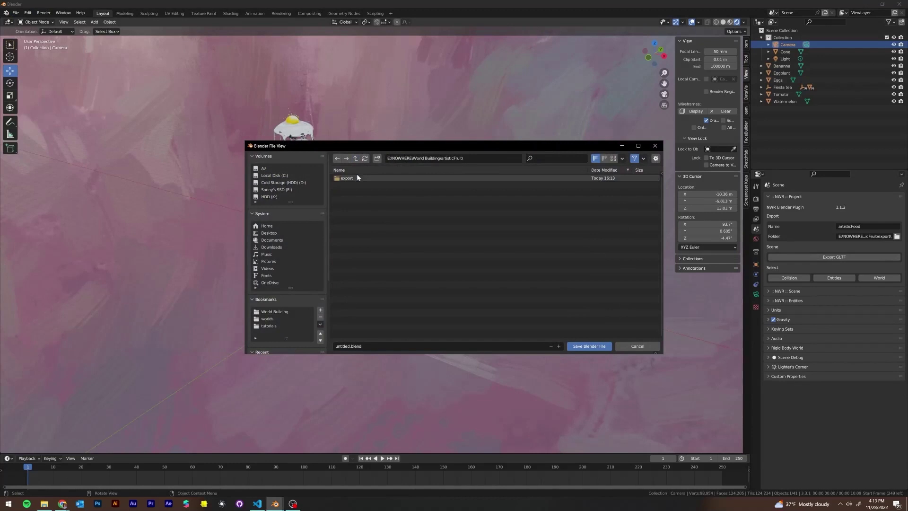
{"action": "left_click", "coordinate": [357, 346]}
{"action": "type", "text": "artisti"}
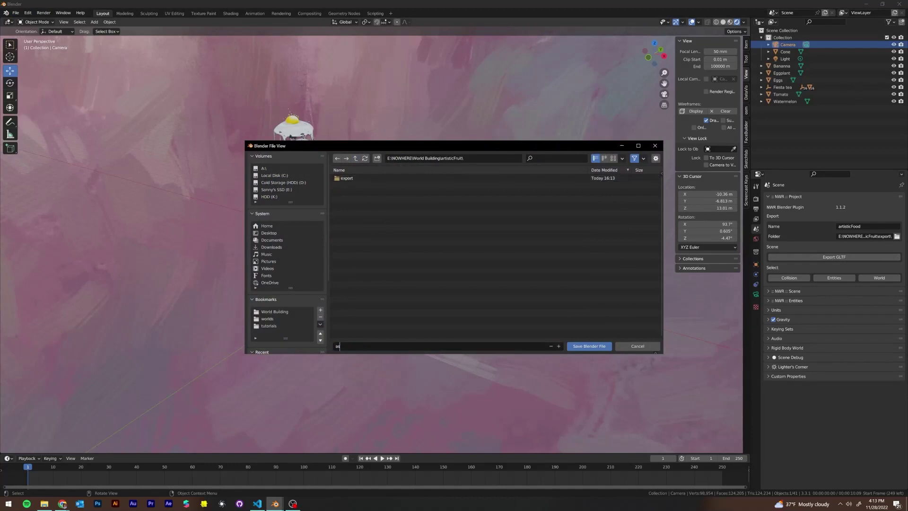
{"action": "type", "text": "cFruit"}
{"action": "key", "text": "Return"}
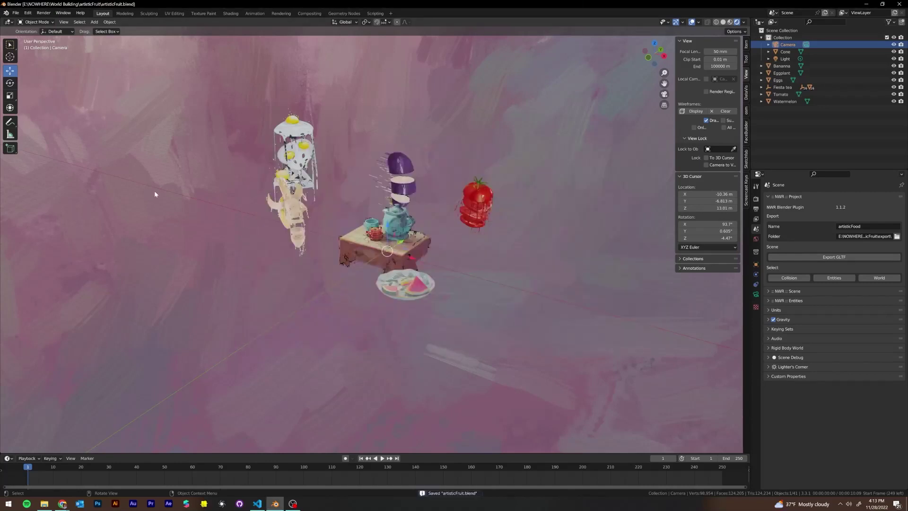
{"action": "key", "text": "shift"}
Use Select > Entities to select the banana, eggplant, eggs, tomato and watermelon.
{"action": "middle_click_drag", "start_coordinate": [515, 225], "coordinate": [529, 225]}
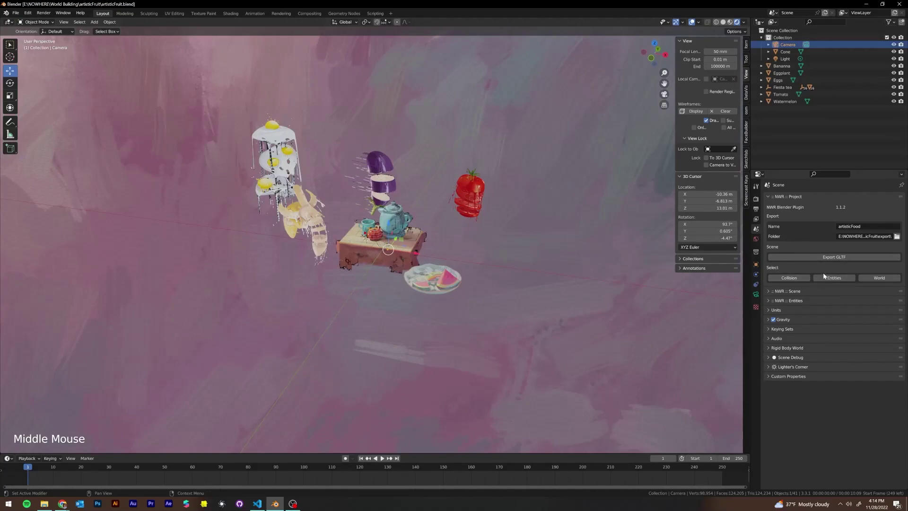
{"action": "middle_click_drag", "start_coordinate": [461, 246], "coordinate": [403, 238]}
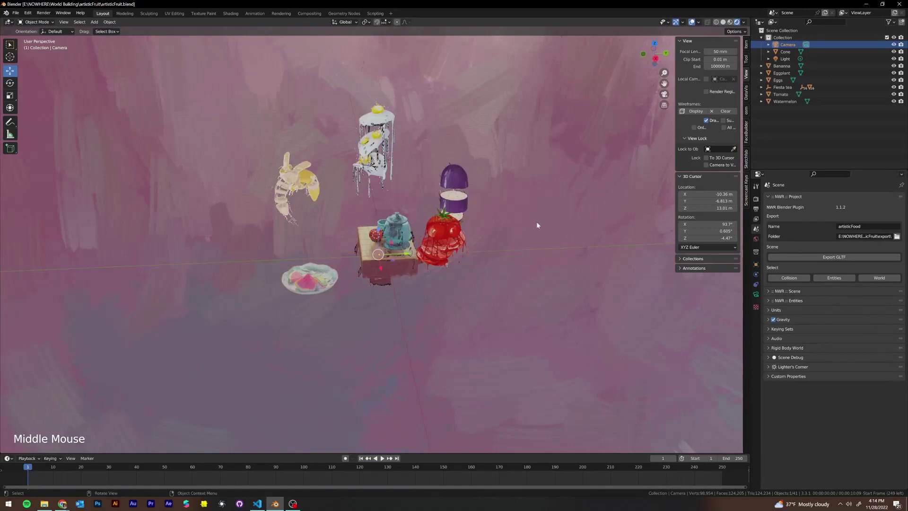
{"action": "left_click", "coordinate": [841, 277]}
{"action": "middle_click_drag", "start_coordinate": [266, 257], "coordinate": [401, 238]}
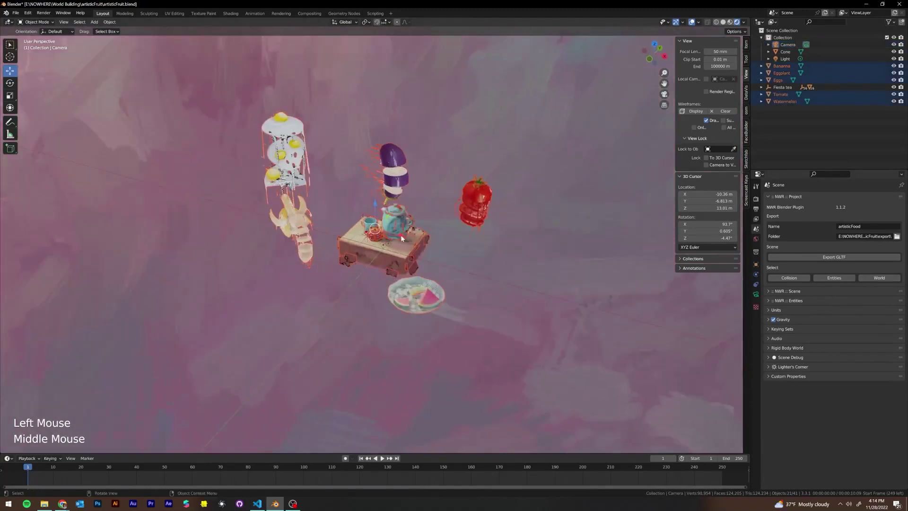
{"action": "scroll", "coordinate": [487, 292], "scroll_direction": "up", "scroll_amount": 1}
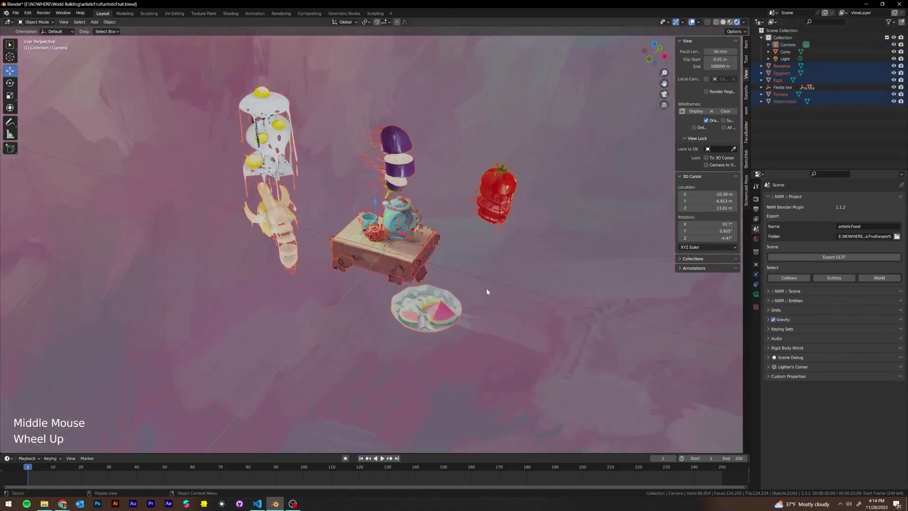
{"action": "middle_click_drag", "start_coordinate": [404, 248], "coordinate": [425, 218]}
Repeat Select > Entities until only the Cone entity is selected.
{"action": "left_click", "coordinate": [836, 277]}
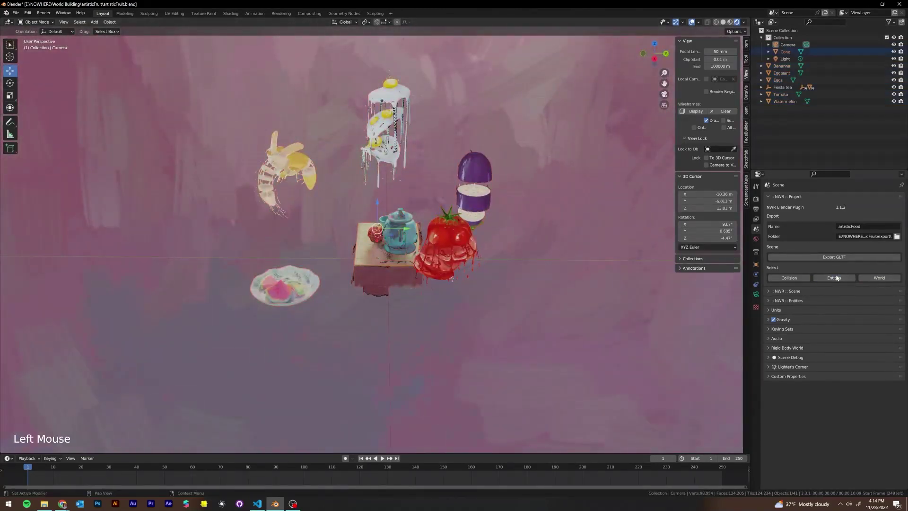
{"action": "double_click", "coordinate": [836, 278]}
{"action": "middle_click_drag", "start_coordinate": [486, 251], "coordinate": [567, 237]}
Zoom and orbit in for a close look at the mug, apple and plate.
{"action": "scroll", "coordinate": [567, 237], "scroll_direction": "down", "scroll_amount": 1}
{"action": "scroll", "coordinate": [350, 240], "scroll_direction": "up", "scroll_amount": 4}
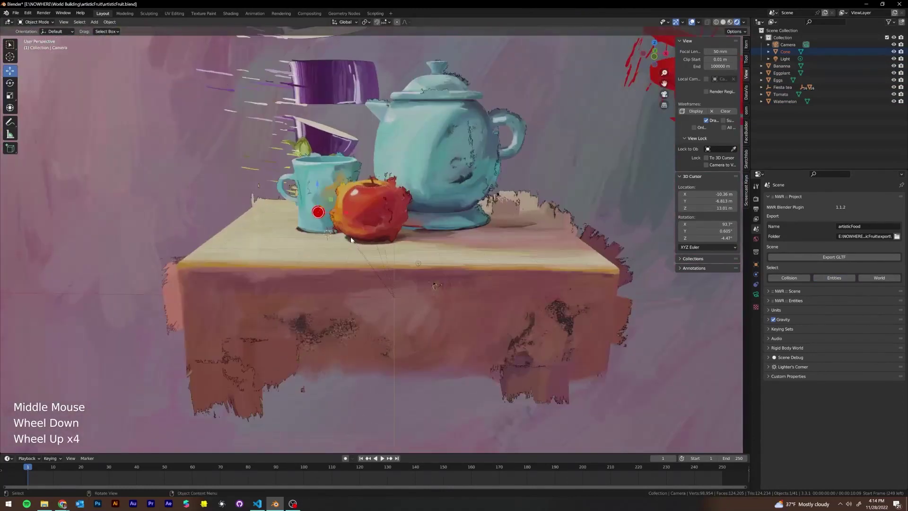
{"action": "middle_click_drag", "start_coordinate": [349, 240], "coordinate": [318, 236]}
{"action": "scroll", "coordinate": [318, 236], "scroll_direction": "up", "scroll_amount": 1}
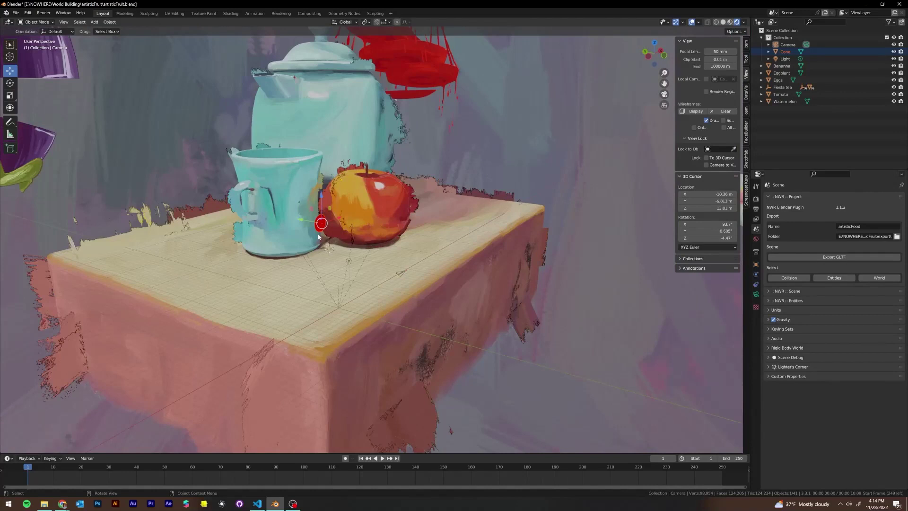
{"action": "scroll", "coordinate": [317, 233], "scroll_direction": "up", "scroll_amount": 1}
{"action": "scroll", "coordinate": [317, 234], "scroll_direction": "up", "scroll_amount": 1}
{"action": "middle_click_drag", "start_coordinate": [317, 233], "coordinate": [332, 245]}
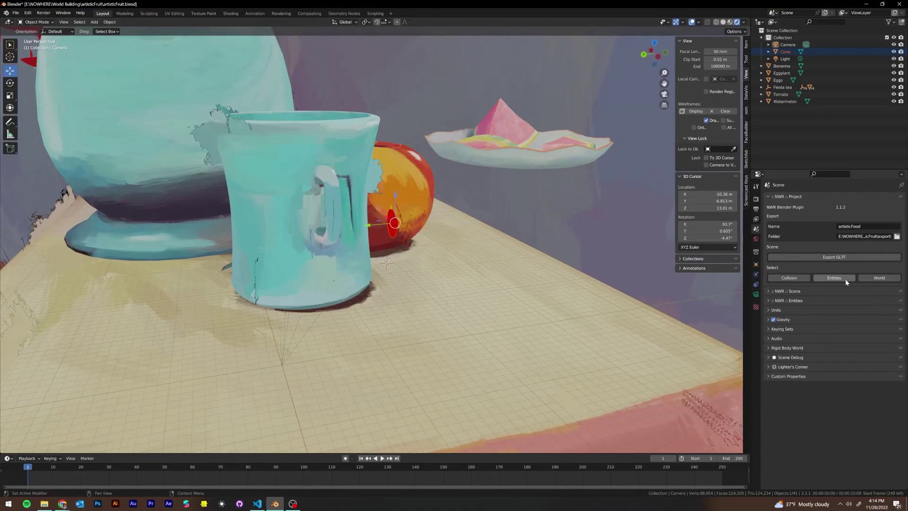
Run Select > Collision, which leaves nothing selected, and view the teapot's other side.
{"action": "left_click", "coordinate": [807, 279]}
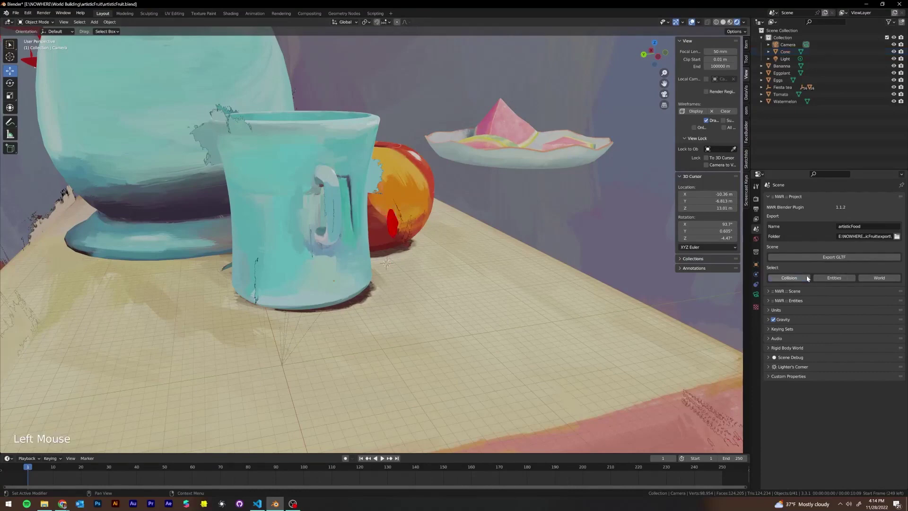
{"action": "scroll", "coordinate": [452, 230], "scroll_direction": "down", "scroll_amount": 3}
{"action": "middle_click_drag", "start_coordinate": [452, 230], "coordinate": [260, 235]}
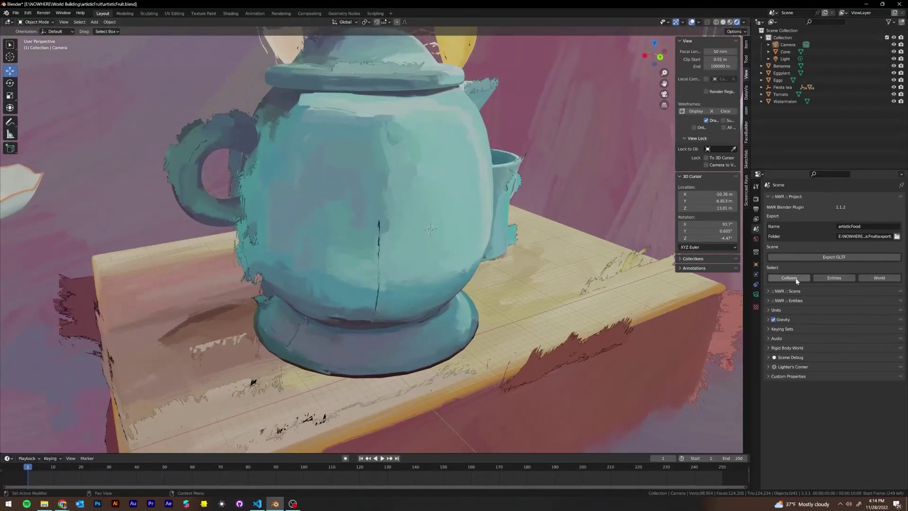
{"action": "left_click", "coordinate": [767, 197]}
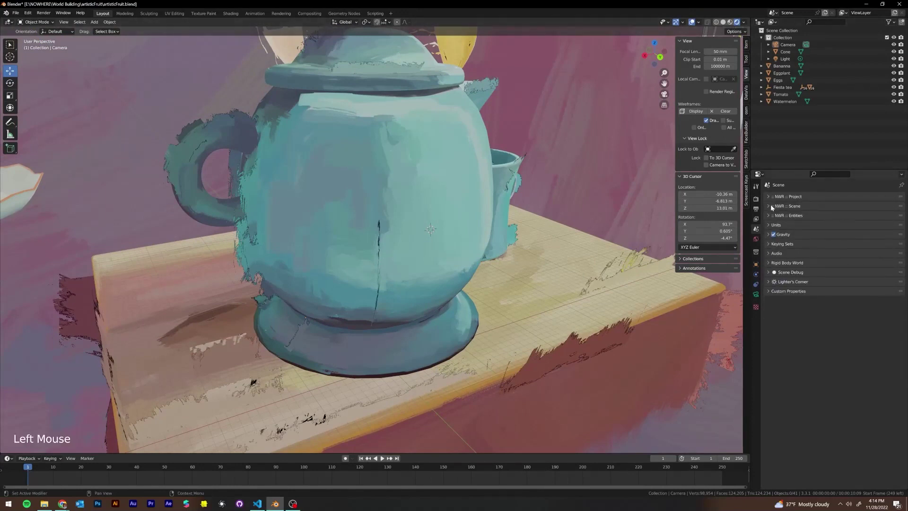
{"action": "left_click", "coordinate": [766, 205]}
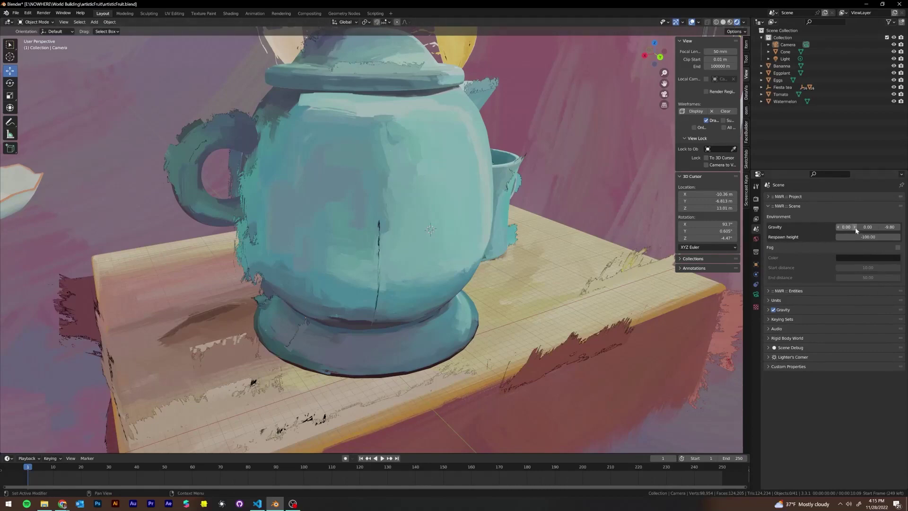
{"action": "scroll", "coordinate": [165, 251], "scroll_direction": "down", "scroll_amount": 4}
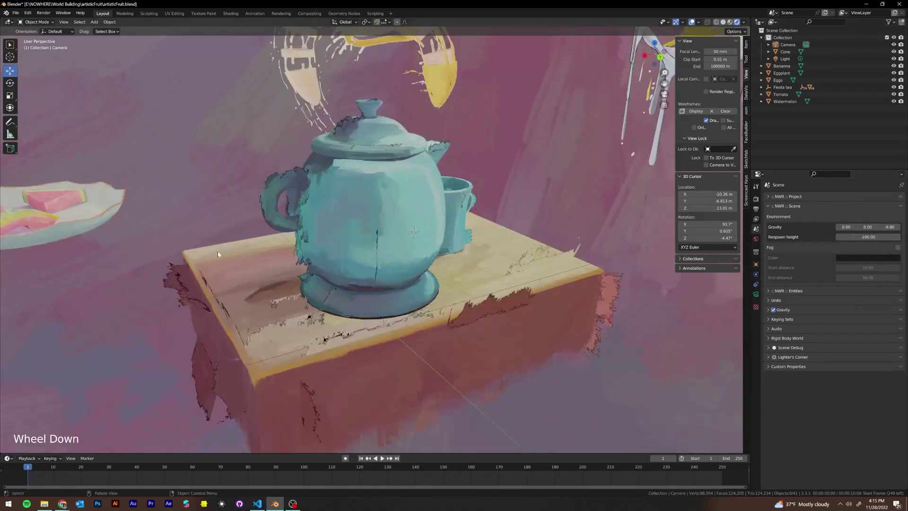
{"action": "scroll", "coordinate": [217, 251], "scroll_direction": "up", "scroll_amount": 2}
{"action": "middle_click_drag", "start_coordinate": [217, 250], "coordinate": [401, 270]}
{"action": "scroll", "coordinate": [403, 273], "scroll_direction": "down", "scroll_amount": 2}
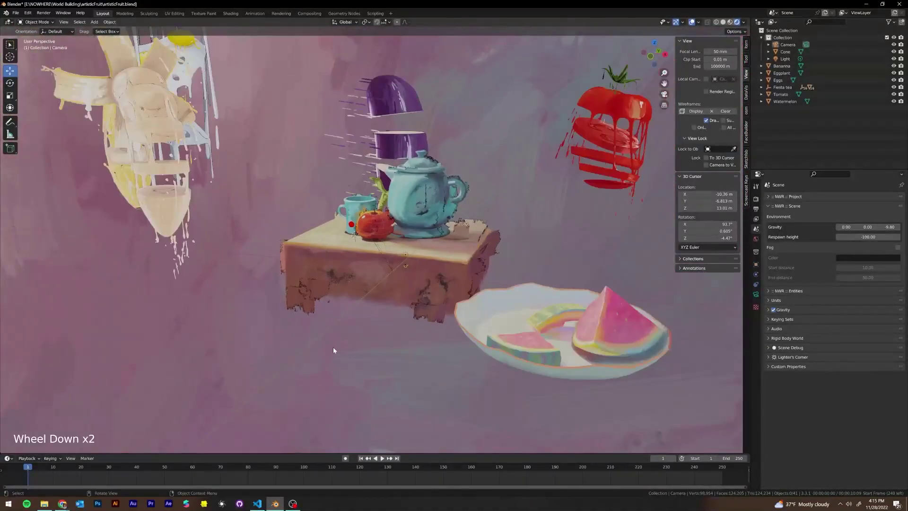
{"action": "middle_click_drag", "start_coordinate": [333, 347], "coordinate": [496, 334]}
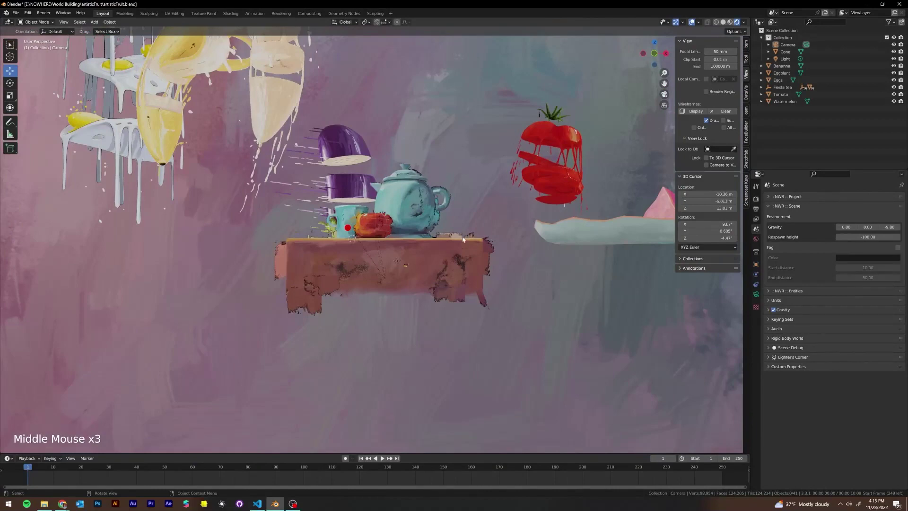
{"action": "middle_click_drag", "start_coordinate": [463, 239], "coordinate": [416, 255]}
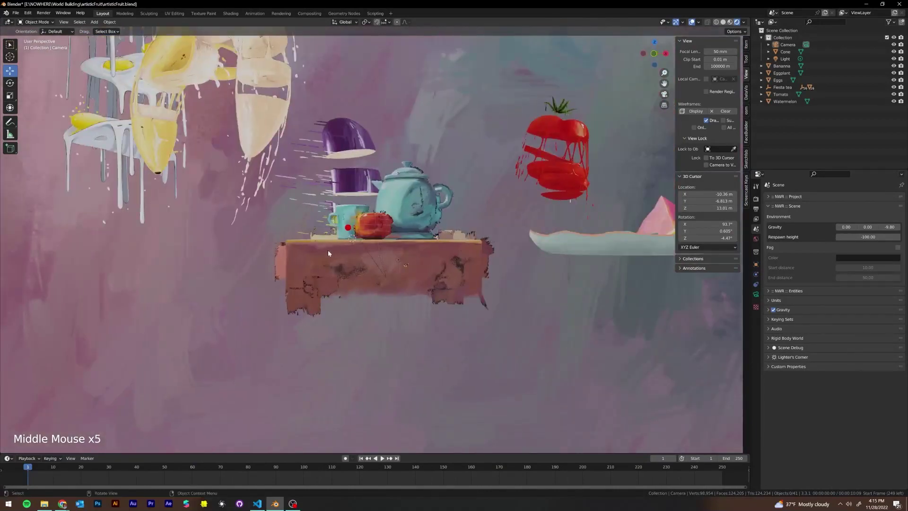
{"action": "middle_click_drag", "start_coordinate": [328, 249], "coordinate": [402, 286]}
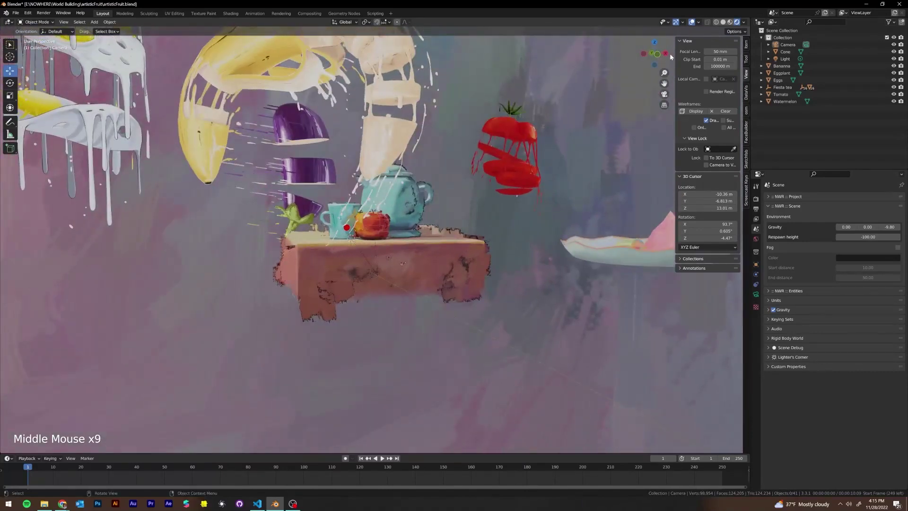
{"action": "middle_click_drag", "start_coordinate": [298, 390], "coordinate": [303, 377]}
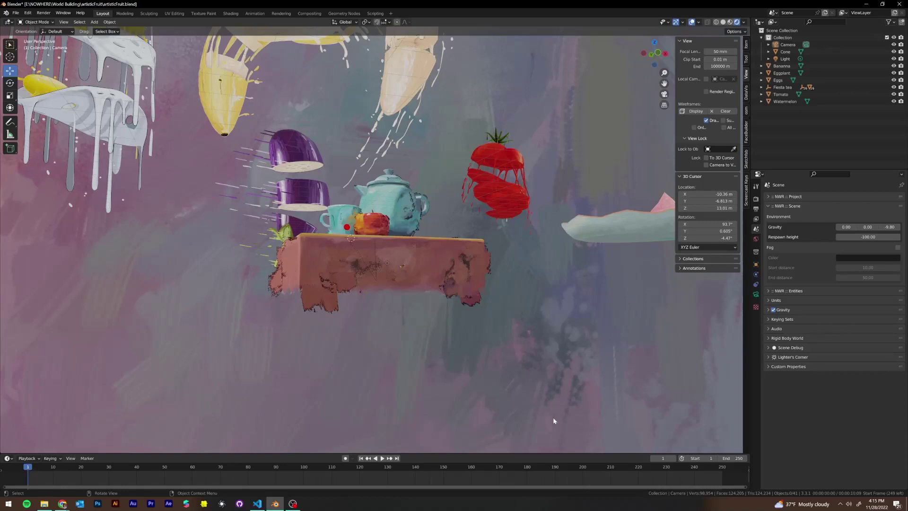
{"action": "left_click", "coordinate": [897, 247]}
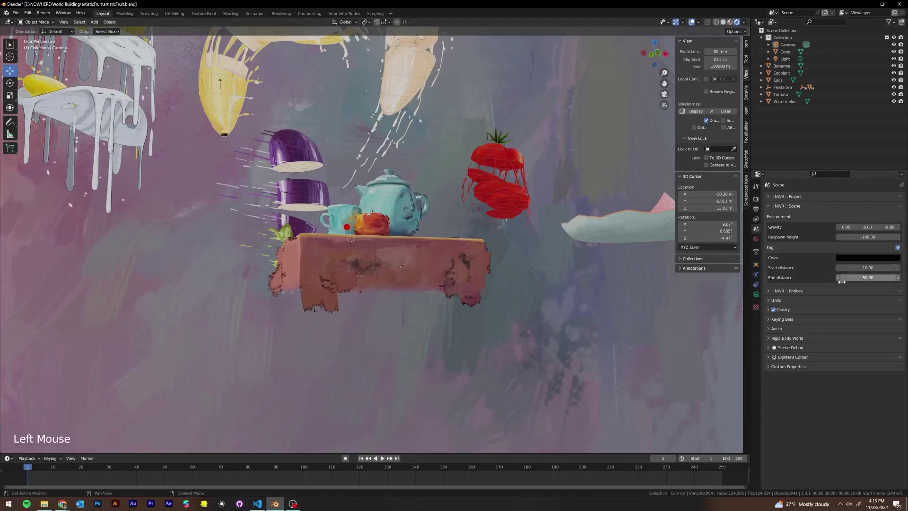
Turn scene fog off, collapse NWR :: Scene and expand the NWR :: Entities library.
{"action": "left_click", "coordinate": [898, 247]}
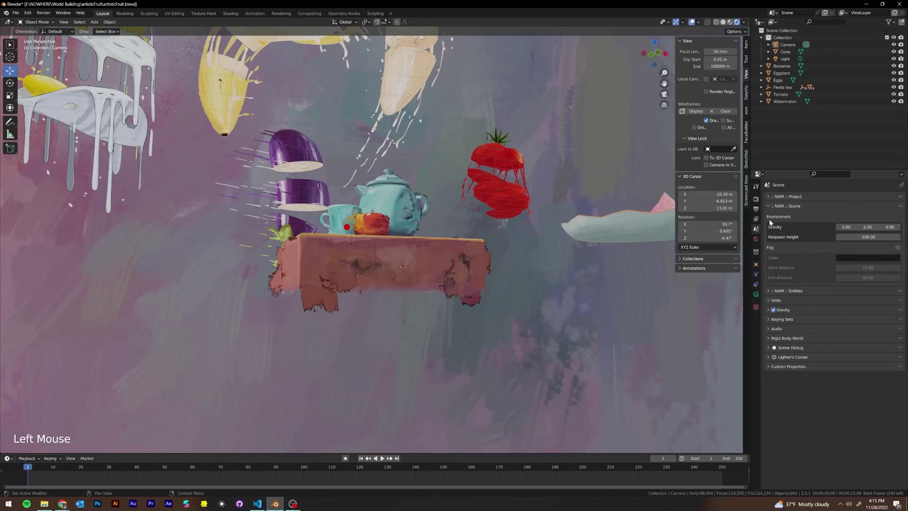
{"action": "left_click", "coordinate": [768, 207]}
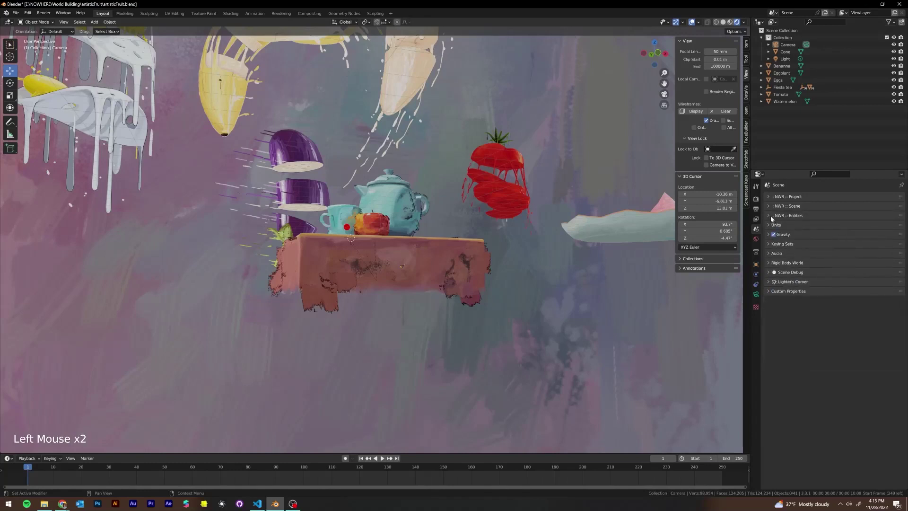
{"action": "left_click", "coordinate": [770, 217]}
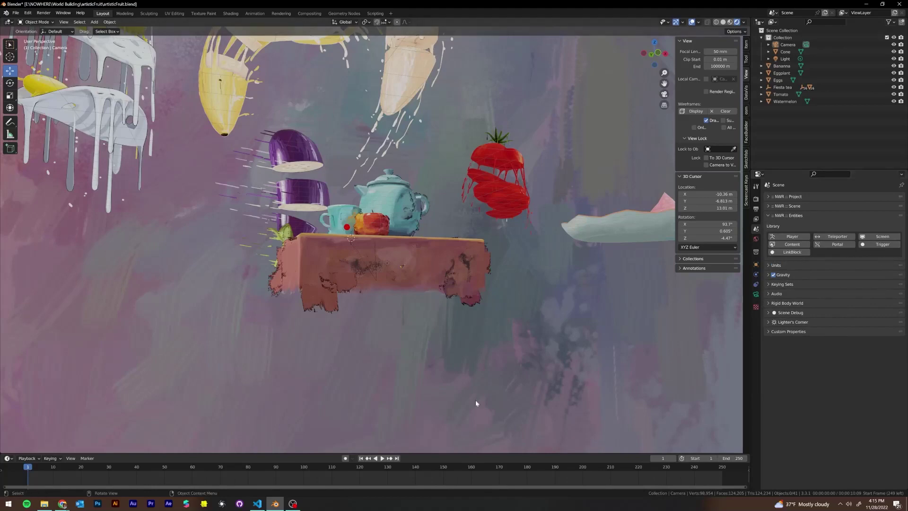
{"action": "middle_click_drag", "start_coordinate": [379, 222], "coordinate": [372, 243]}
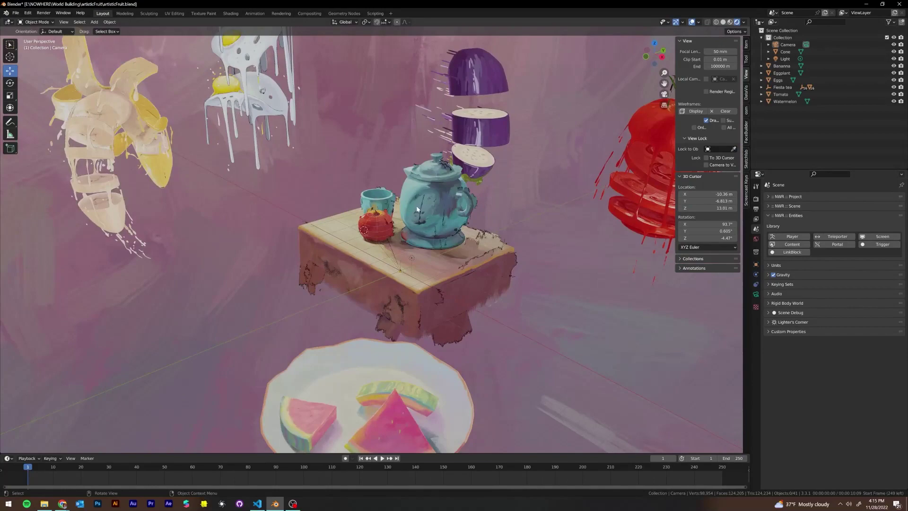
{"action": "middle_click_drag", "start_coordinate": [417, 209], "coordinate": [290, 196]}
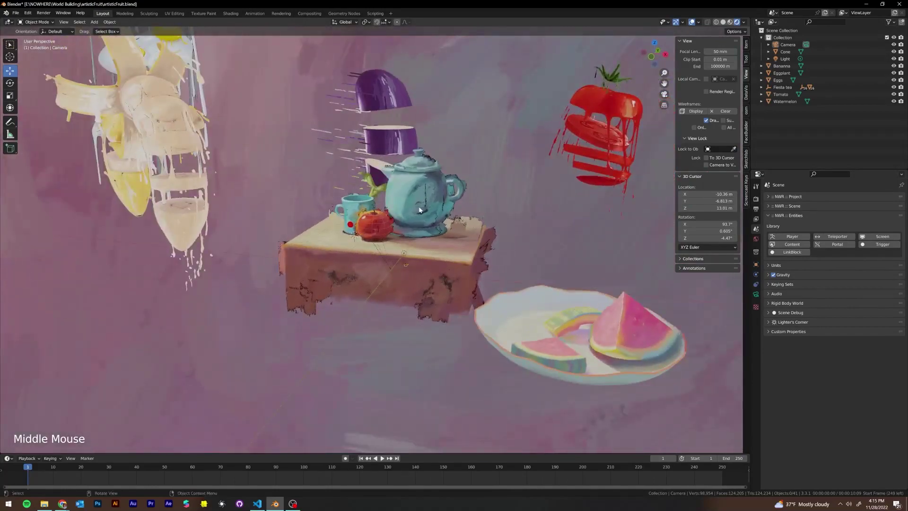
{"action": "middle_click_drag", "start_coordinate": [419, 209], "coordinate": [356, 219]}
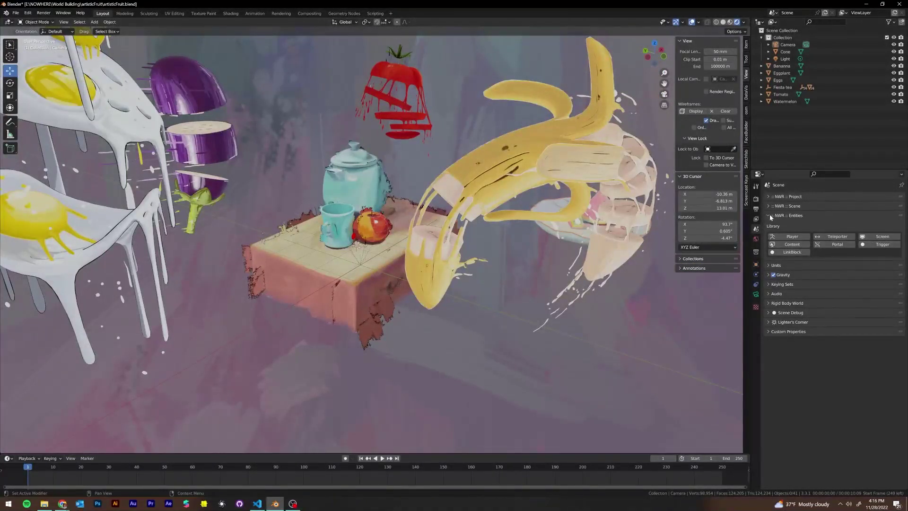
Select table block Object_30 and show its NWR Geometry settings: type World, billboarding None.
{"action": "left_click", "coordinate": [330, 262]}
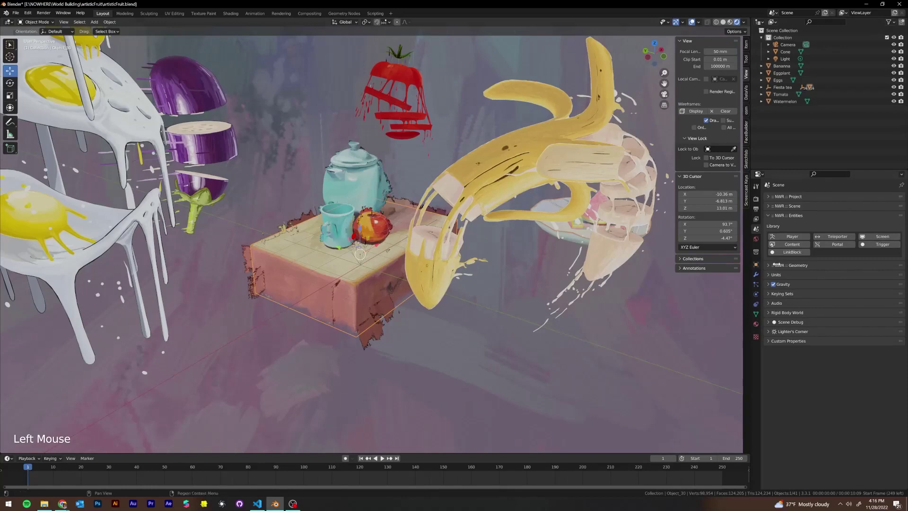
{"action": "left_click", "coordinate": [768, 215]}
{"action": "left_click", "coordinate": [767, 222]}
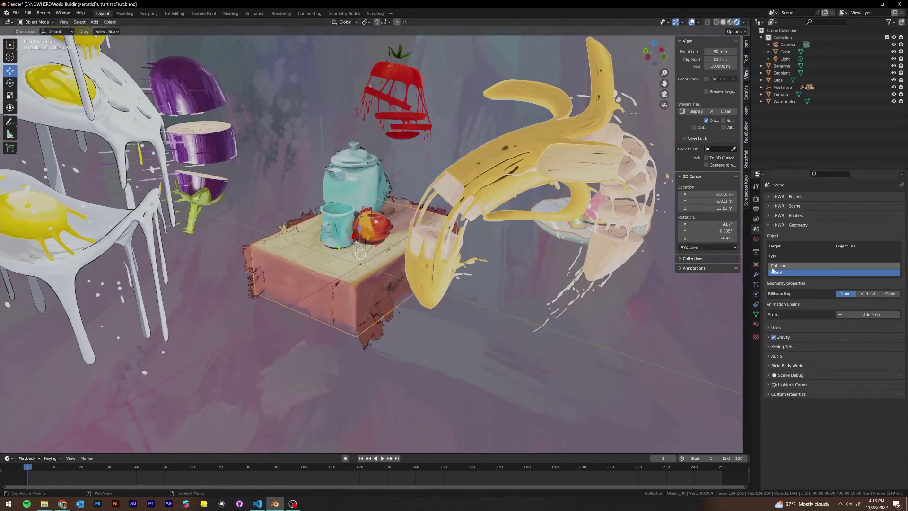
{"action": "scroll", "coordinate": [412, 211], "scroll_direction": "down", "scroll_amount": 2}
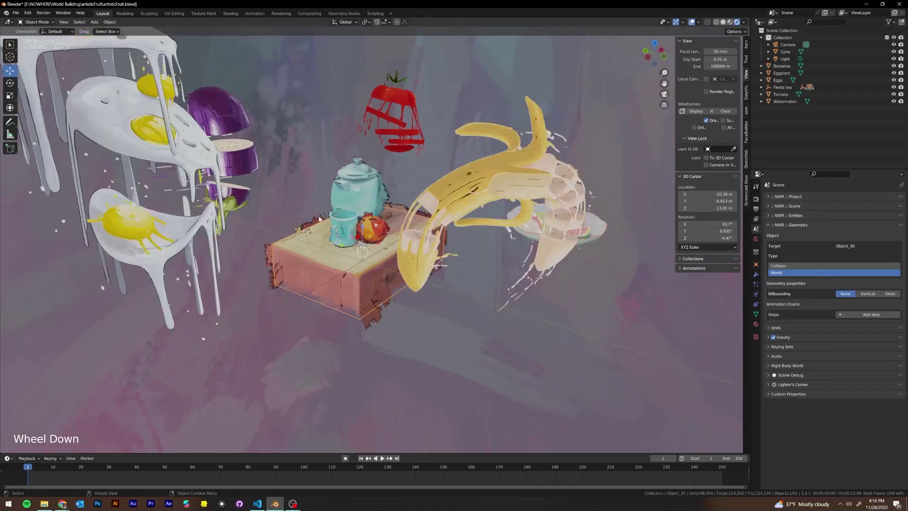
{"action": "middle_click_drag", "start_coordinate": [319, 218], "coordinate": [300, 211]}
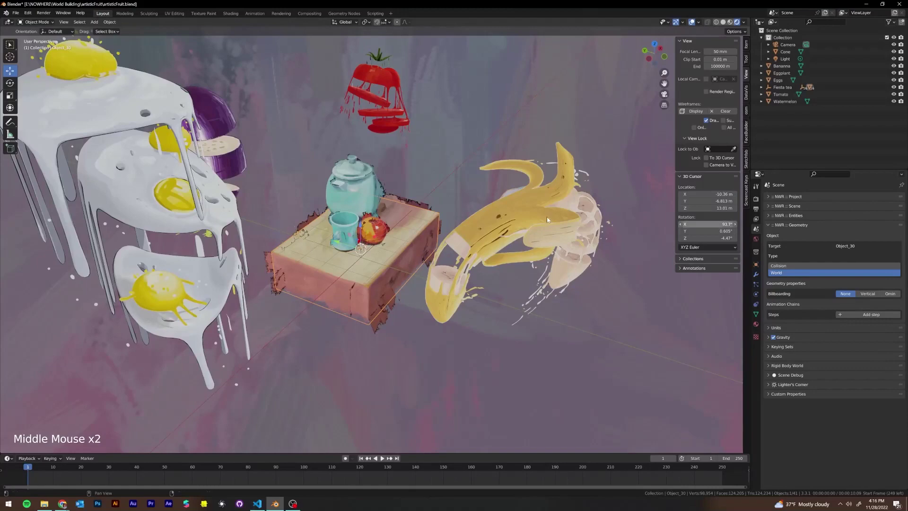
Fold away the geometry settings and select the Light object in the Outliner.
{"action": "left_click", "coordinate": [765, 224]}
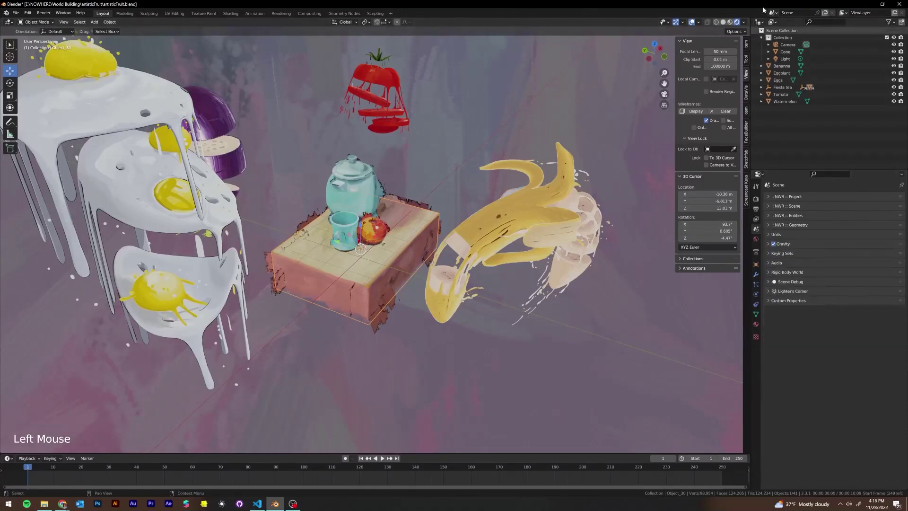
{"action": "left_click", "coordinate": [784, 58]}
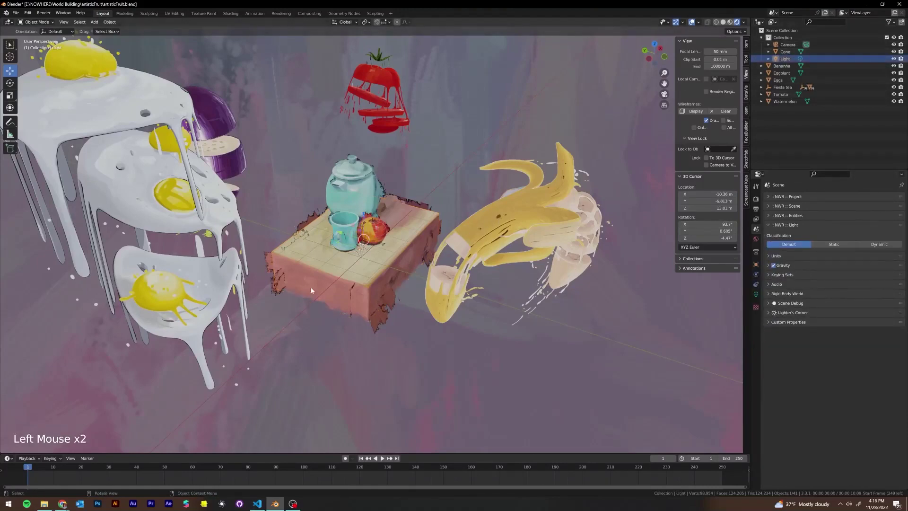
{"action": "middle_click_drag", "start_coordinate": [310, 286], "coordinate": [403, 221]}
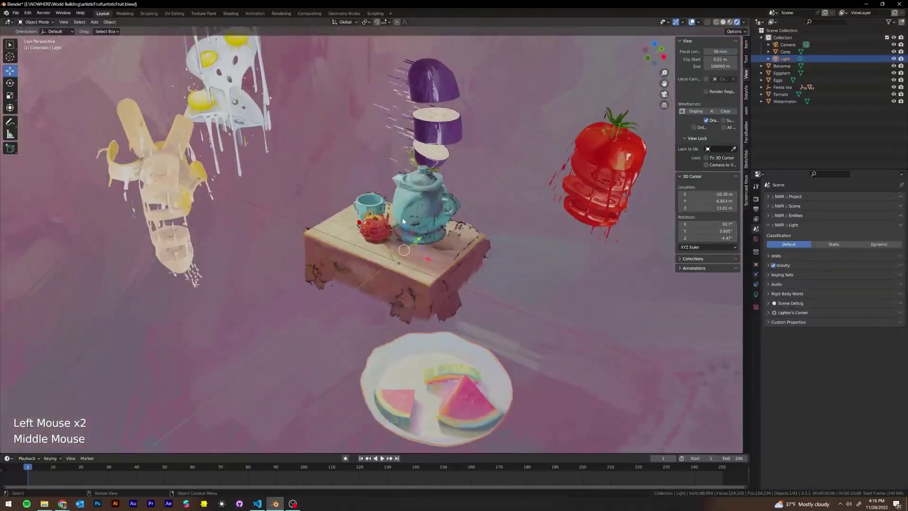
Raise the light higher above the table, then shift it sideways.
{"action": "left_click_drag", "start_coordinate": [404, 243], "coordinate": [407, 130]}
{"action": "middle_click_drag", "start_coordinate": [407, 130], "coordinate": [442, 141]}
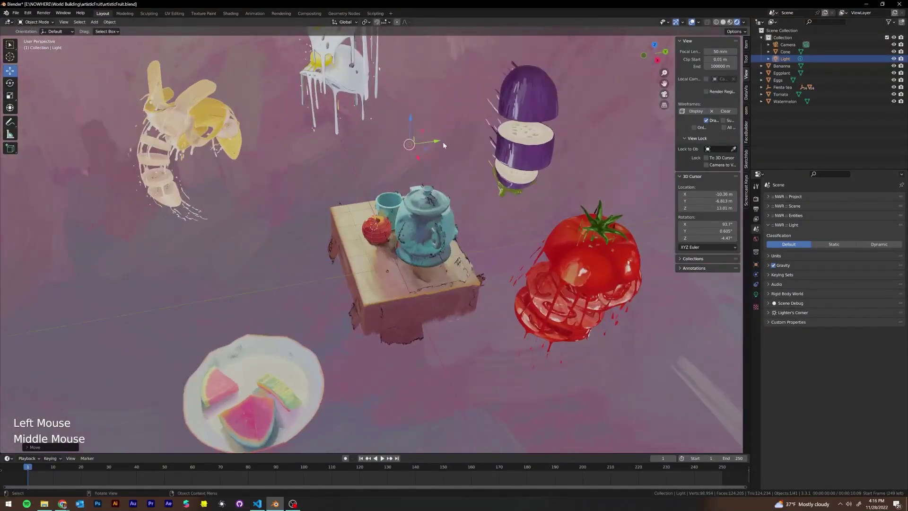
{"action": "left_click_drag", "start_coordinate": [442, 141], "coordinate": [334, 153]}
{"action": "middle_click_drag", "start_coordinate": [334, 154], "coordinate": [662, 236]}
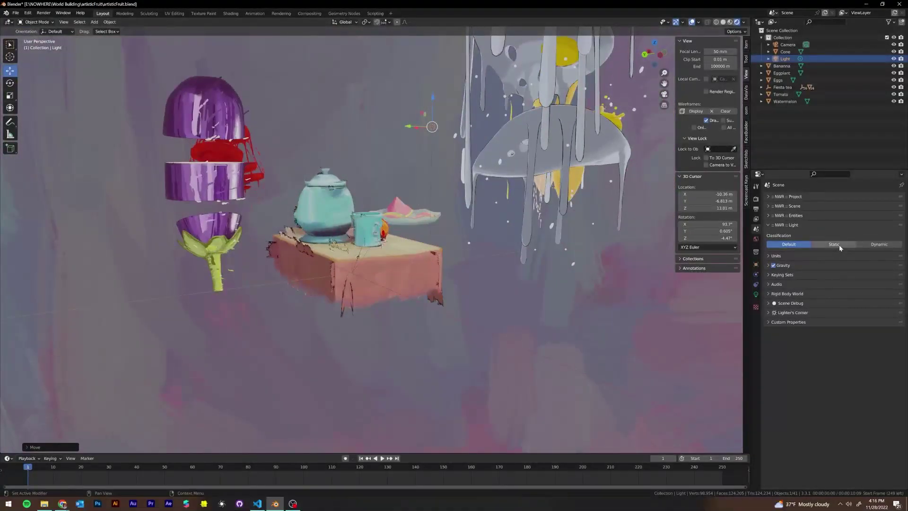